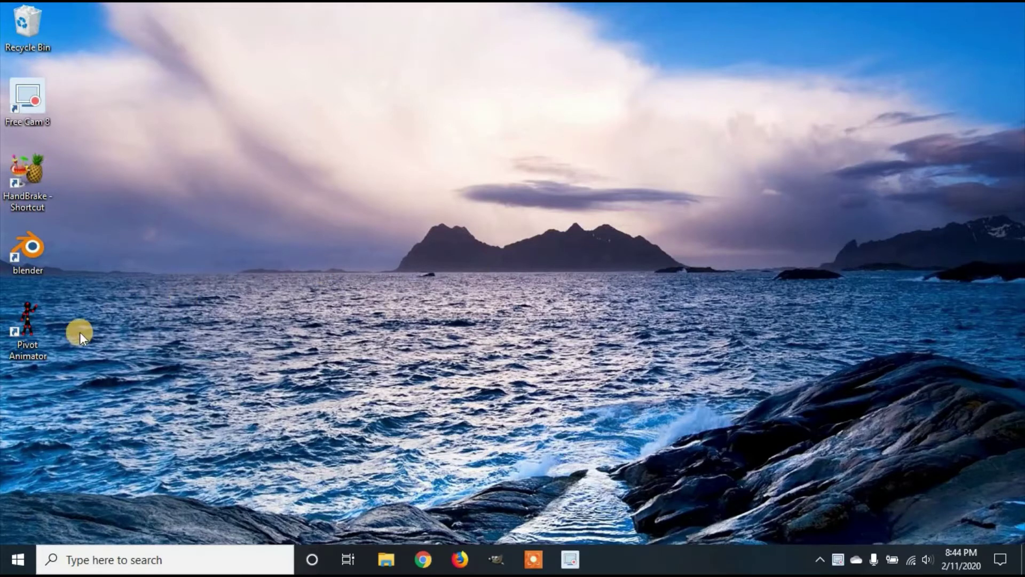
# Start Pivot Animator in a maximized window and delete the default stick figure from the canvas
pyautogui.doubleClick(35, 322)
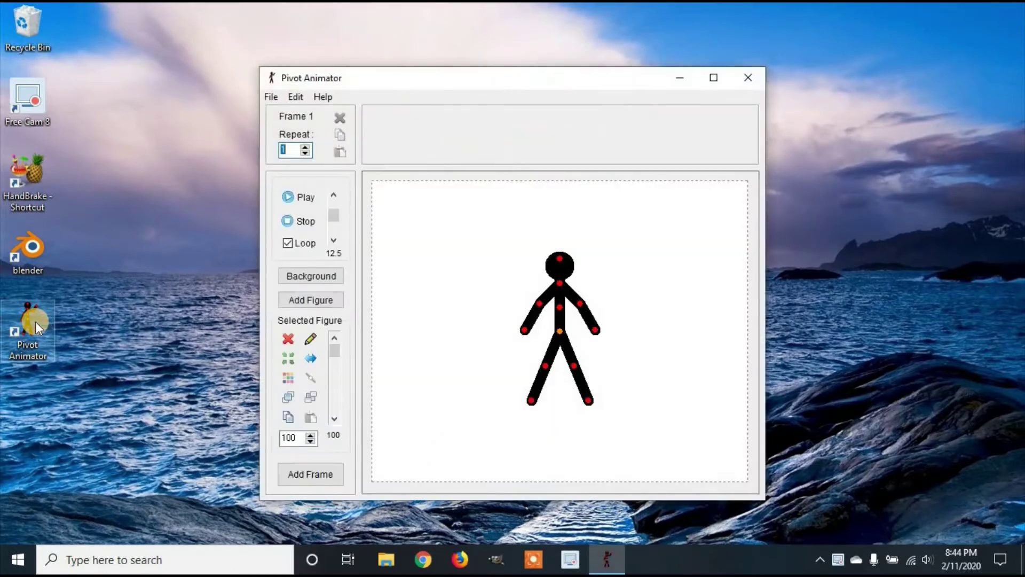
pyautogui.click(713, 79)
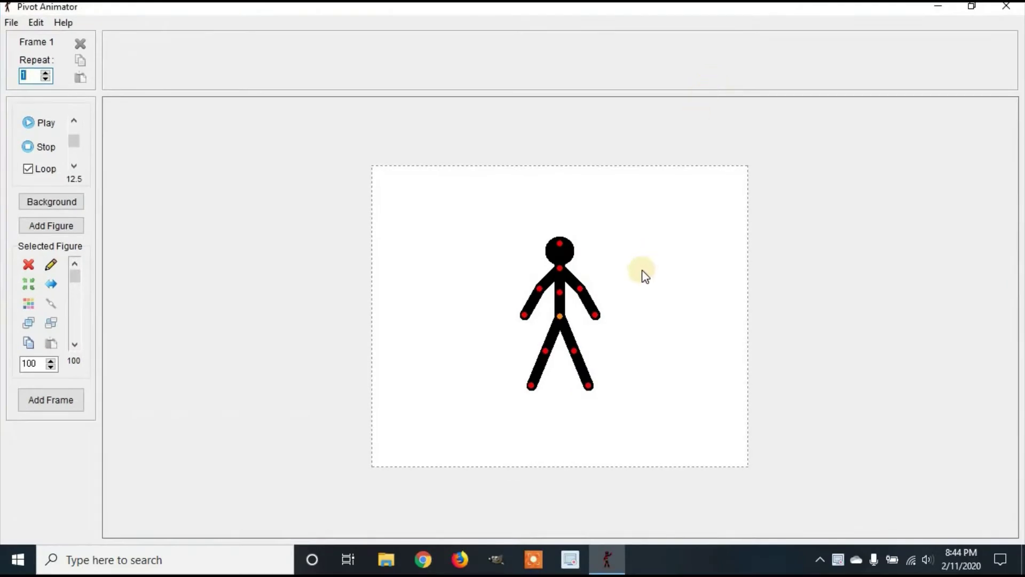
pyautogui.click(560, 318)
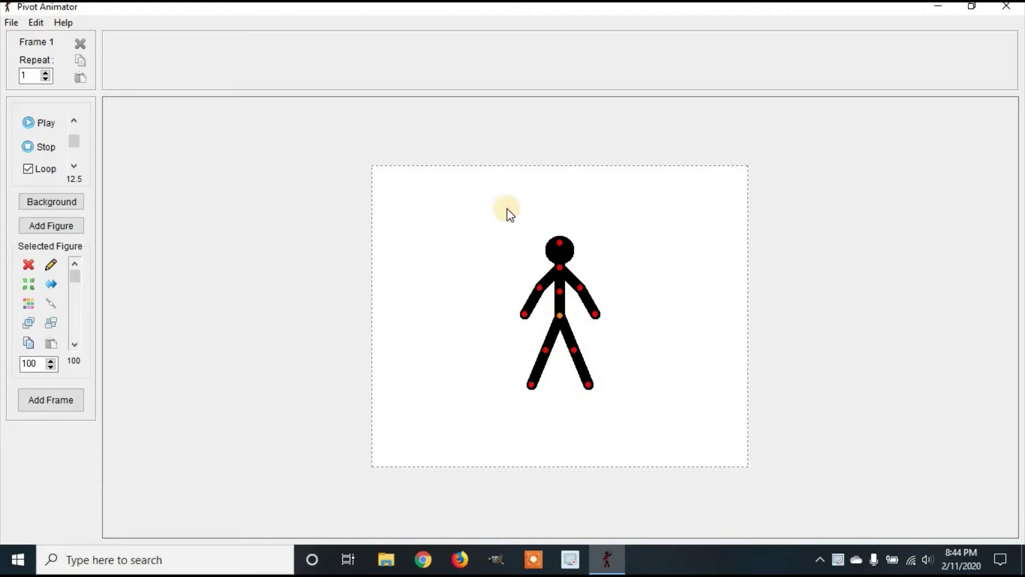
pyautogui.moveTo(488, 205); pyautogui.dragTo(641, 428)
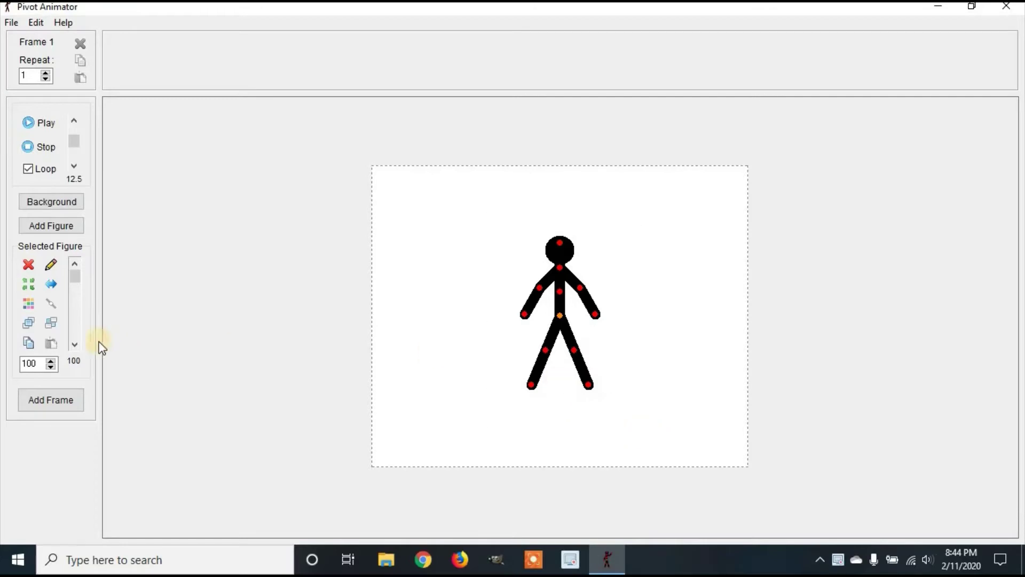
pyautogui.click(28, 266)
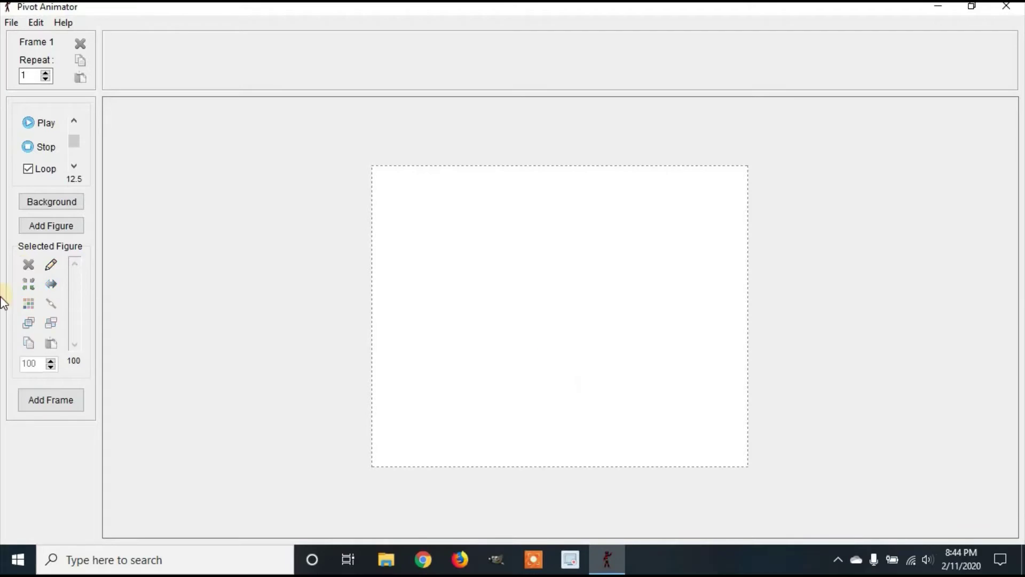
# Open the Stick Figure Builder and delete every segment of the figure except the torso line
pyautogui.click(12, 24)
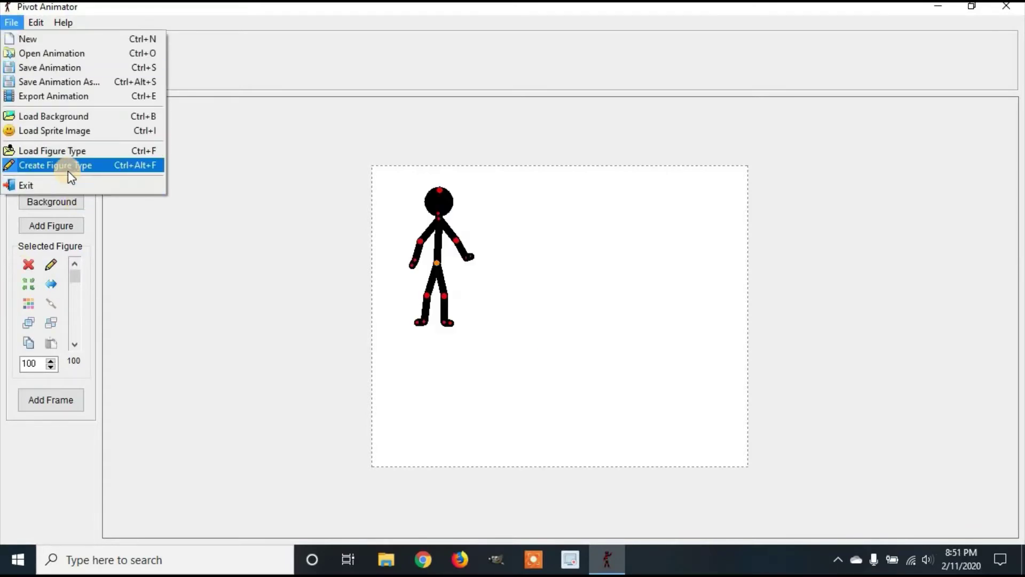
pyautogui.click(69, 168)
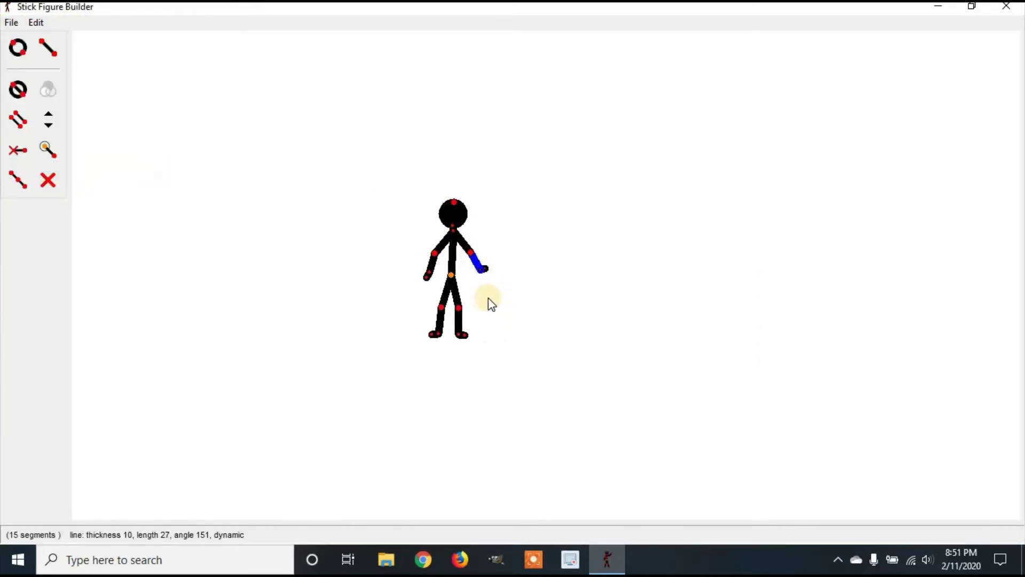
pyautogui.click(49, 176)
pyautogui.click(50, 176)
pyautogui.click(49, 176)
pyautogui.click(49, 176)
pyautogui.click(49, 176)
pyautogui.click(49, 177)
pyautogui.click(49, 176)
pyautogui.click(49, 177)
pyautogui.click(49, 179)
pyautogui.click(49, 180)
pyautogui.click(49, 180)
pyautogui.click(49, 179)
pyautogui.click(49, 180)
pyautogui.click(50, 179)
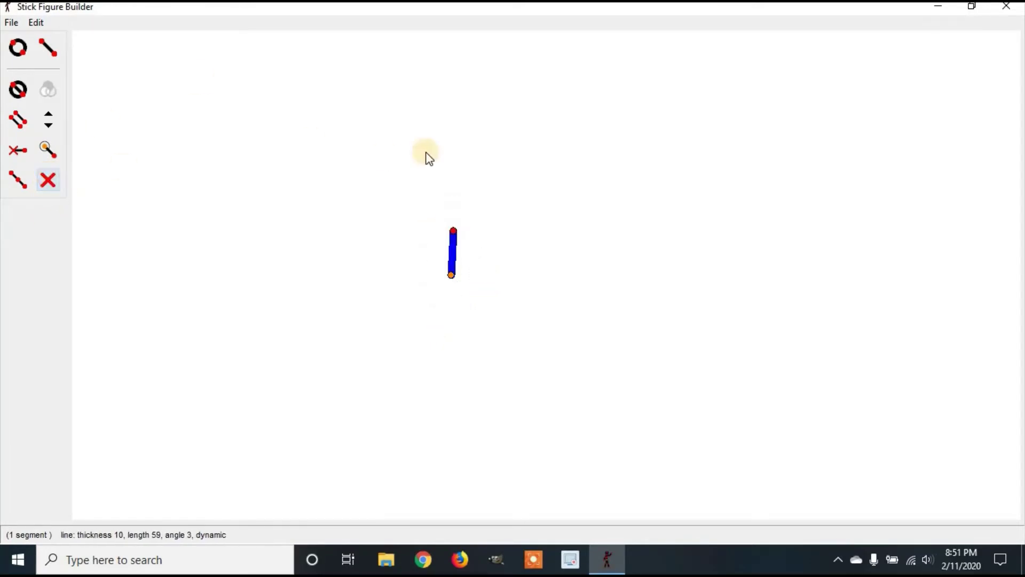
# Add the single-segment figure to the animation under the name line
pyautogui.click(10, 23)
pyautogui.click(40, 105)
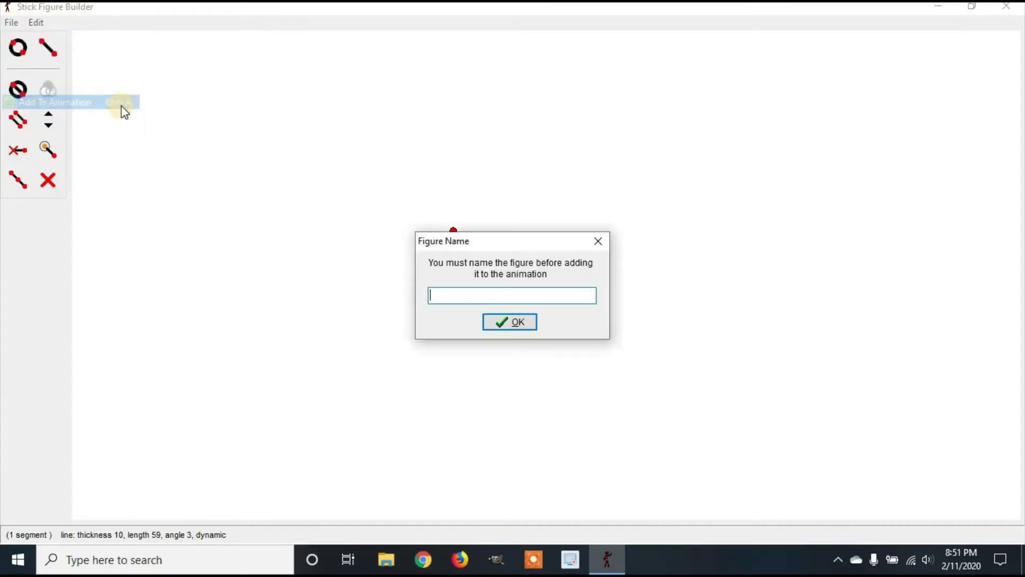
pyautogui.write('line')
pyautogui.press('Return')
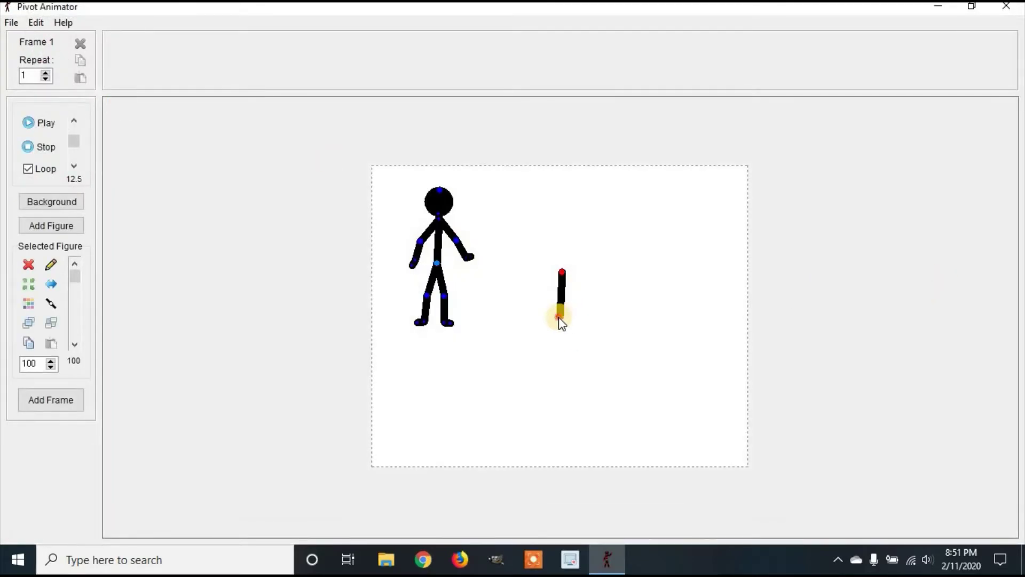
# Reposition the line beside the standing figure and slightly adjust the standing figure's arm, head and front leg
pyautogui.moveTo(559, 317); pyautogui.dragTo(585, 268)
pyautogui.click(583, 277)
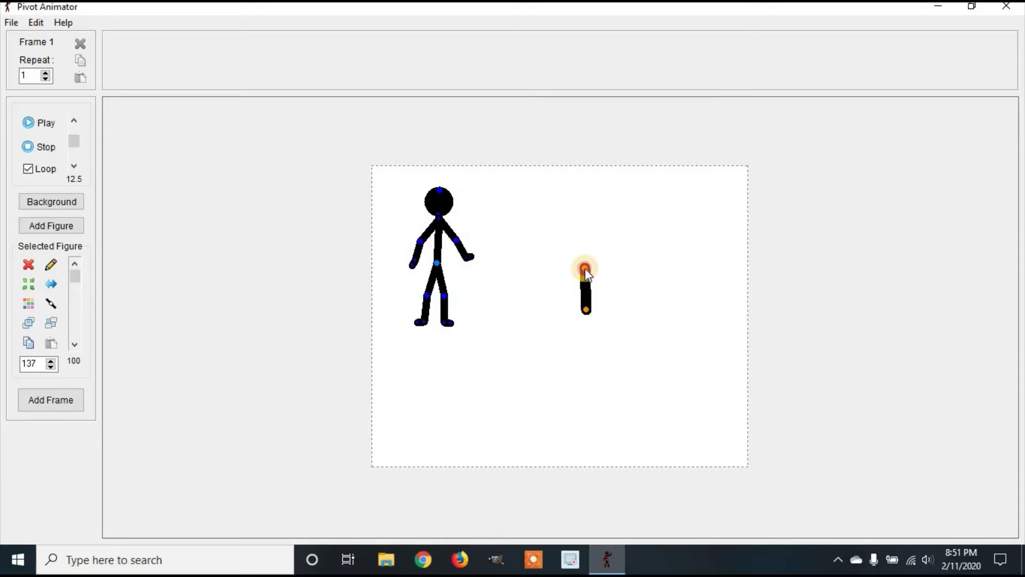
pyautogui.click(456, 244)
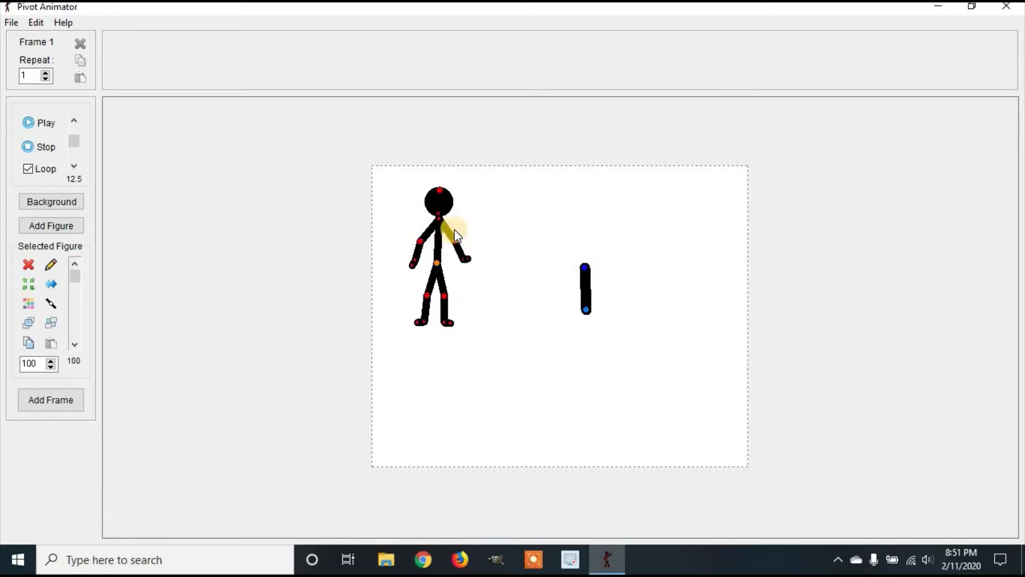
pyautogui.moveTo(440, 190); pyautogui.dragTo(444, 189)
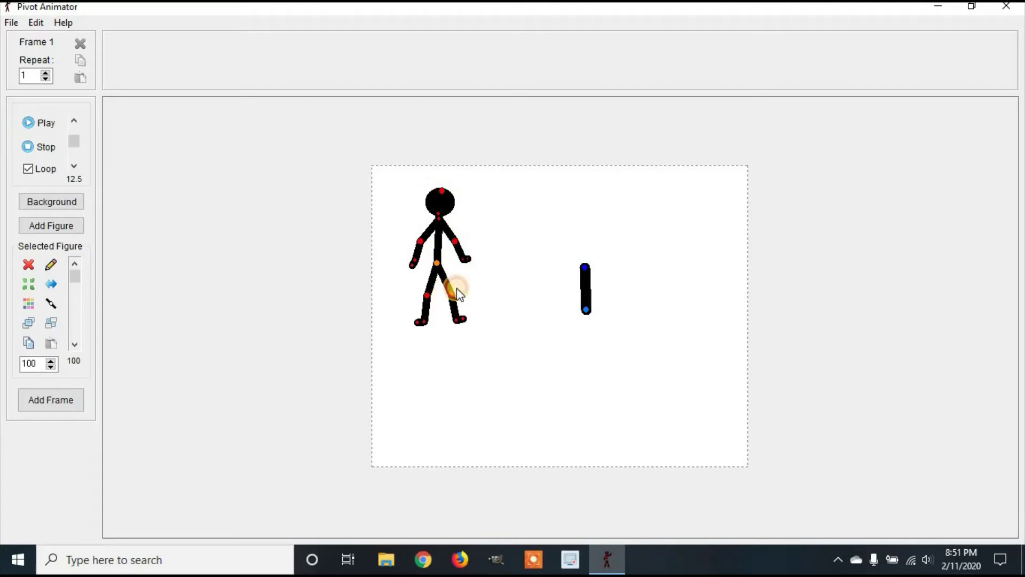
pyautogui.moveTo(457, 292); pyautogui.dragTo(448, 296)
pyautogui.click(585, 267)
pyautogui.moveTo(585, 265); pyautogui.dragTo(585, 272)
pyautogui.moveTo(591, 312)
pyautogui.mouseDown()
pyautogui.moveTo(588, 295)
pyautogui.moveTo(597, 296)
pyautogui.mouseUp()
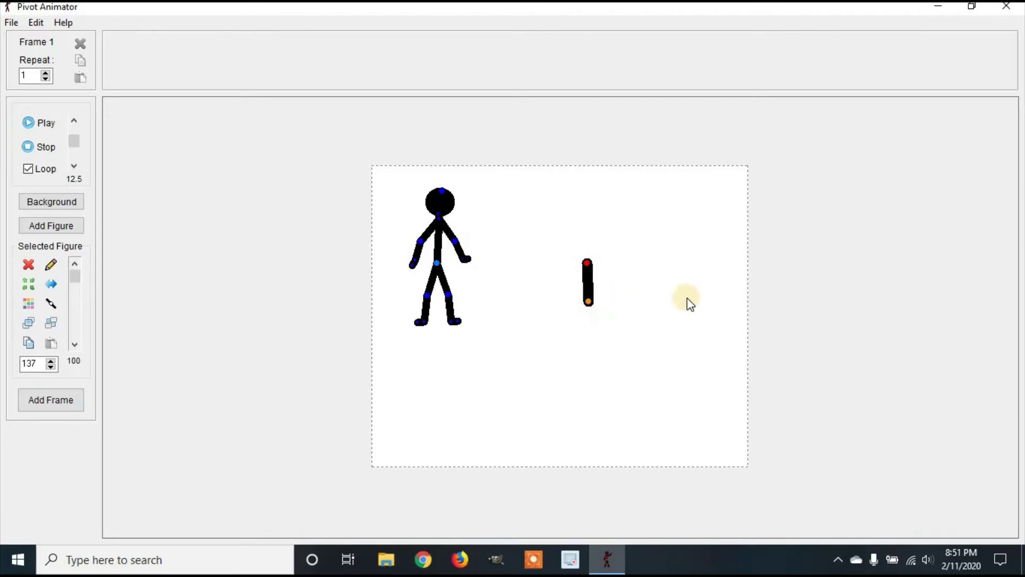
# Duplicate the line and place one copy near the right edge of the canvas as a spare
pyautogui.click(589, 266)
pyautogui.moveTo(566, 249); pyautogui.dragTo(645, 343)
pyautogui.click(537, 232)
pyautogui.moveTo(537, 233); pyautogui.dragTo(684, 370)
pyautogui.moveTo(588, 303); pyautogui.dragTo(689, 264)
# Paste another copy of the line as a short, angled arm segment and join it to the top of the torso line
pyautogui.hotkey('ctrl', 'v')
pyautogui.moveTo(589, 301); pyautogui.dragTo(619, 268)
pyautogui.moveTo(618, 229); pyautogui.dragTo(613, 279)
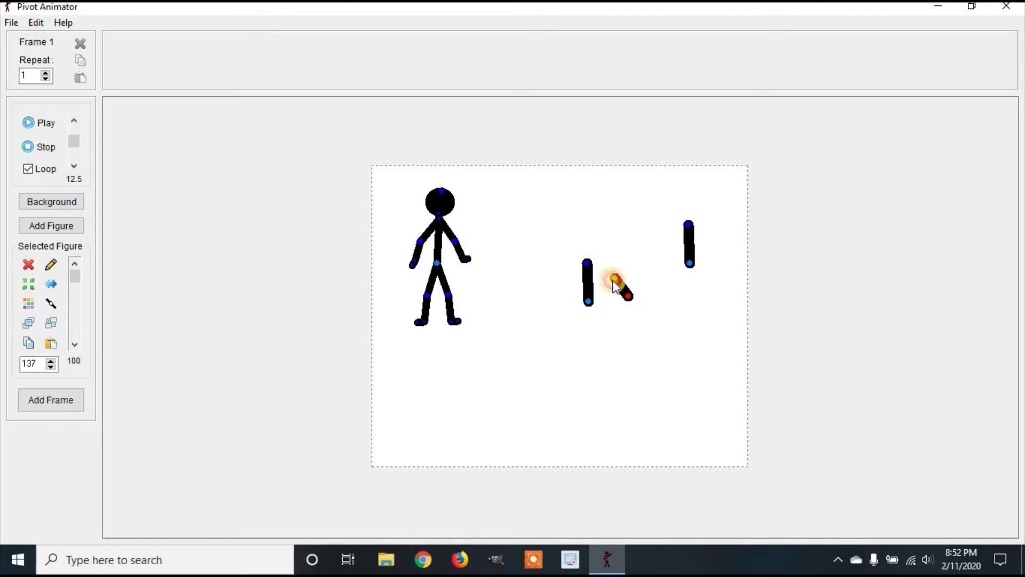
pyautogui.click(53, 307)
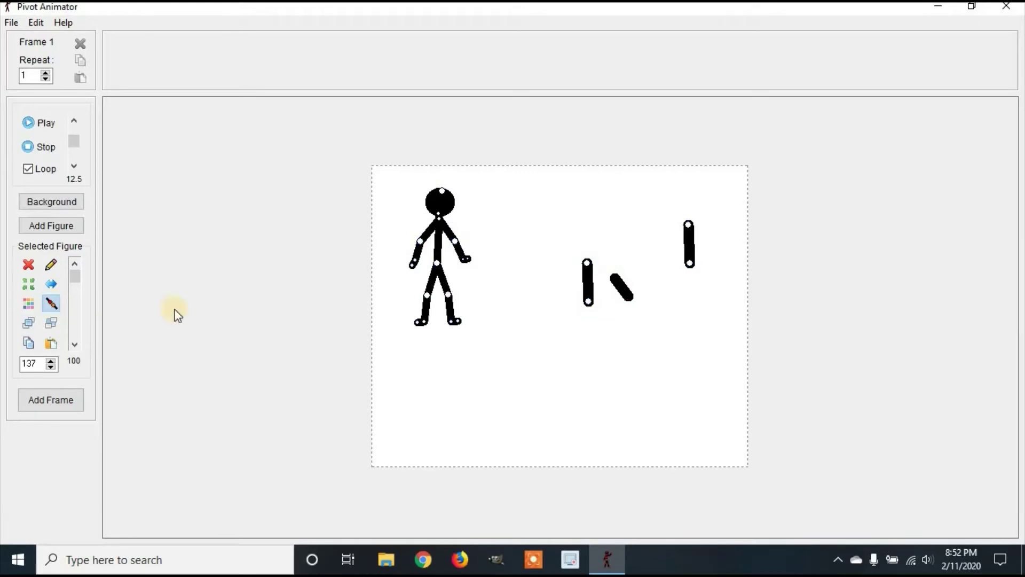
pyautogui.click(588, 263)
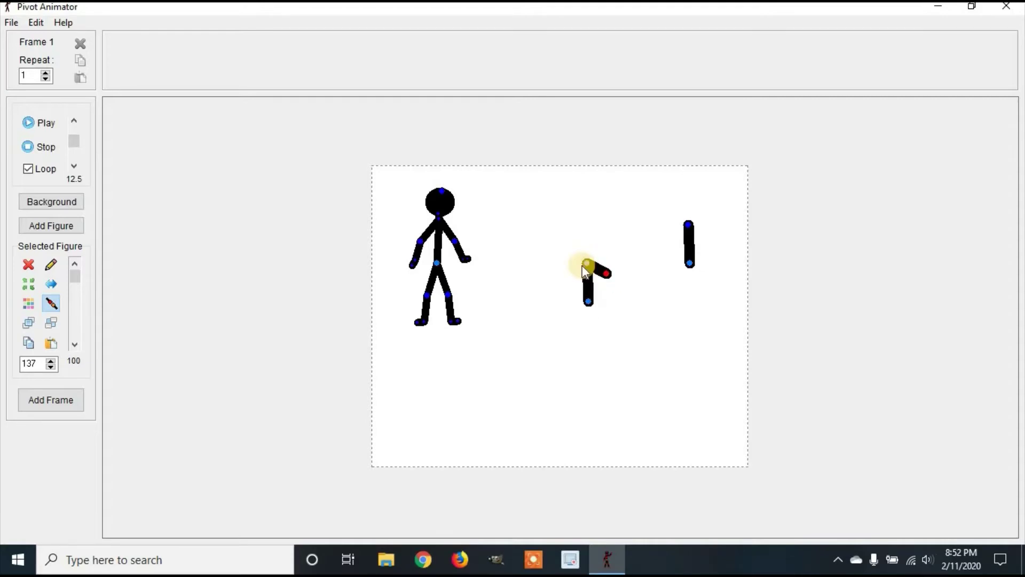
# Detach the arm segment, rejoin it to the torso's top and move the torso to test the joint
pyautogui.click(50, 304)
pyautogui.moveTo(587, 263); pyautogui.dragTo(611, 275)
pyautogui.click(51, 303)
pyautogui.click(594, 266)
pyautogui.moveTo(586, 263)
pyautogui.mouseDown()
pyautogui.moveTo(577, 269)
pyautogui.moveTo(592, 263)
pyautogui.mouseUp()
pyautogui.moveTo(569, 300)
pyautogui.mouseDown()
pyautogui.moveTo(633, 286)
pyautogui.moveTo(572, 298)
pyautogui.mouseUp()
pyautogui.moveTo(572, 261); pyautogui.dragTo(567, 261)
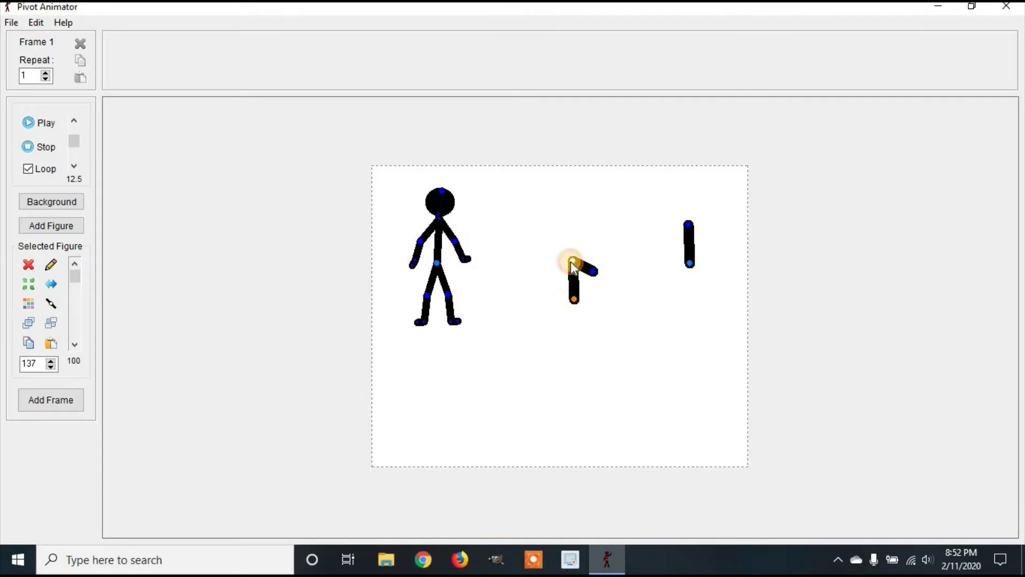
pyautogui.click(573, 300)
pyautogui.moveTo(576, 299); pyautogui.dragTo(585, 297)
# Duplicate the arm segment, angle the copy toward the body's left side and join it to the torso's top
pyautogui.click(601, 266)
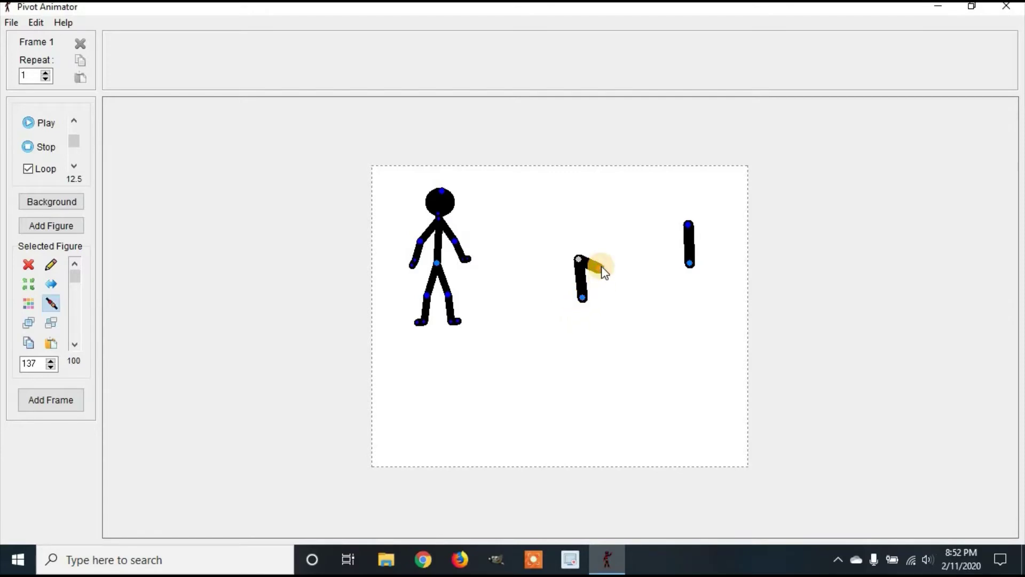
pyautogui.click(573, 290)
pyautogui.moveTo(579, 259); pyautogui.dragTo(506, 280)
pyautogui.moveTo(526, 288); pyautogui.dragTo(487, 296)
pyautogui.click(51, 303)
pyautogui.click(579, 259)
# Copy the spare line, join the copy to the end of the left upper arm and shorten it into a forearm
pyautogui.click(689, 263)
pyautogui.hotkey('ctrl', 'c')
pyautogui.hotkey('ctrl', 'v')
pyautogui.moveTo(690, 263); pyautogui.dragTo(528, 331)
pyautogui.click(51, 303)
pyautogui.click(562, 275)
pyautogui.keyDown('ctrl'); pyautogui.moveTo(559, 238); pyautogui.dragTo(545, 331); pyautogui.keyUp('ctrl')
# Duplicate the forearm segment, join the copy to the end of the right upper arm and adjust its angle
pyautogui.hotkey('ctrl', 'c')
pyautogui.hotkey('ctrl', 'v')
pyautogui.click(51, 303)
pyautogui.click(600, 267)
pyautogui.moveTo(601, 284)
pyautogui.mouseDown()
pyautogui.moveTo(569, 278)
pyautogui.moveTo(602, 298)
pyautogui.moveTo(674, 293)
pyautogui.moveTo(607, 291)
pyautogui.moveTo(725, 303)
pyautogui.moveTo(670, 303)
pyautogui.moveTo(871, 285)
pyautogui.moveTo(607, 294)
pyautogui.mouseUp()
# Paste short hand segments, join one to the end of each forearm and adjust the right arm's pose
pyautogui.hotkey('ctrl', 'v')
pyautogui.click(51, 303)
pyautogui.click(599, 294)
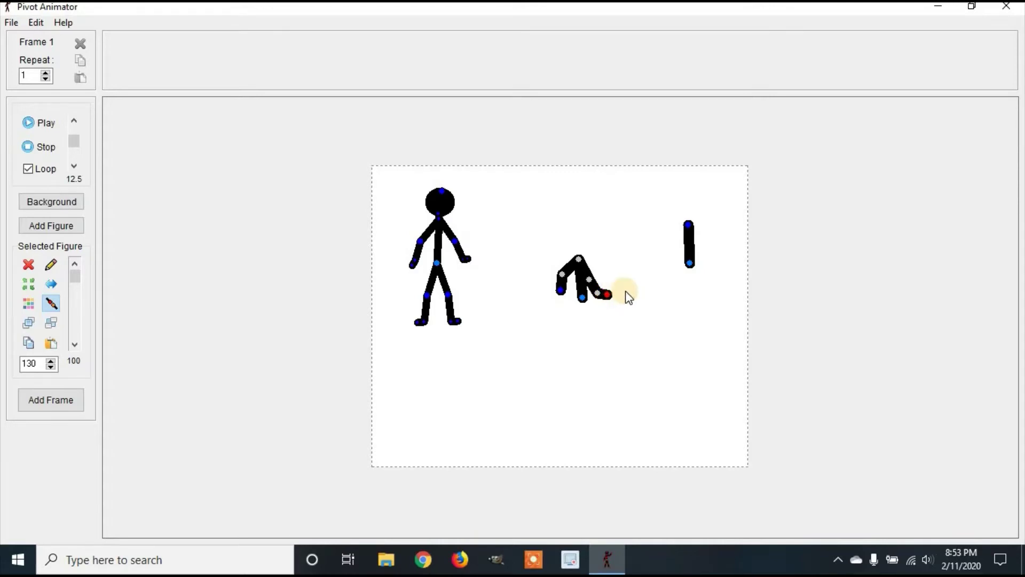
pyautogui.hotkey('ctrl', 'v')
pyautogui.moveTo(598, 293); pyautogui.dragTo(526, 325)
pyautogui.click(51, 303)
pyautogui.click(561, 290)
pyautogui.moveTo(612, 281); pyautogui.dragTo(607, 286)
# Copy the spare line, join the copy to the bottom of the torso and angle it downward as a thigh
pyautogui.click(689, 263)
pyautogui.hotkey('ctrl', 'c')
pyautogui.hotkey('ctrl', 'v')
pyautogui.click(51, 303)
pyautogui.click(582, 298)
pyautogui.moveTo(579, 261); pyautogui.dragTo(568, 373)
# Duplicate the thigh segment and join the copy to the bottom of the torso as the second leg
pyautogui.hotkey('ctrl', 'c')
pyautogui.hotkey('ctrl', 'v')
pyautogui.click(51, 302)
pyautogui.click(583, 298)
# Duplicate the leg segment twice and join one copy to the end of each thigh as a lower leg
pyautogui.hotkey('ctrl', 'c')
pyautogui.hotkey('ctrl', 'v')
pyautogui.click(51, 306)
pyautogui.click(595, 320)
pyautogui.hotkey('ctrl', 'v')
pyautogui.click(51, 304)
pyautogui.click(572, 321)
# Paste further segments, join one to the end of the right lower leg and shape the right foot
pyautogui.hotkey('ctrl', 'v')
pyautogui.click(51, 304)
pyautogui.click(606, 342)
pyautogui.hotkey('ctrl', 'v')
pyautogui.moveTo(595, 319); pyautogui.dragTo(515, 378)
pyautogui.moveTo(620, 364)
pyautogui.mouseDown()
pyautogui.moveTo(558, 361)
pyautogui.moveTo(617, 356)
pyautogui.mouseUp()
# Paste and join the ankle and foot segments of the left leg, and move the leftover segment beside the spare line
pyautogui.hotkey('ctrl', 'v')
pyautogui.press('j')
pyautogui.click(566, 344)
pyautogui.hotkey('ctrl', 'v')
pyautogui.click(52, 304)
pyautogui.click(564, 360)
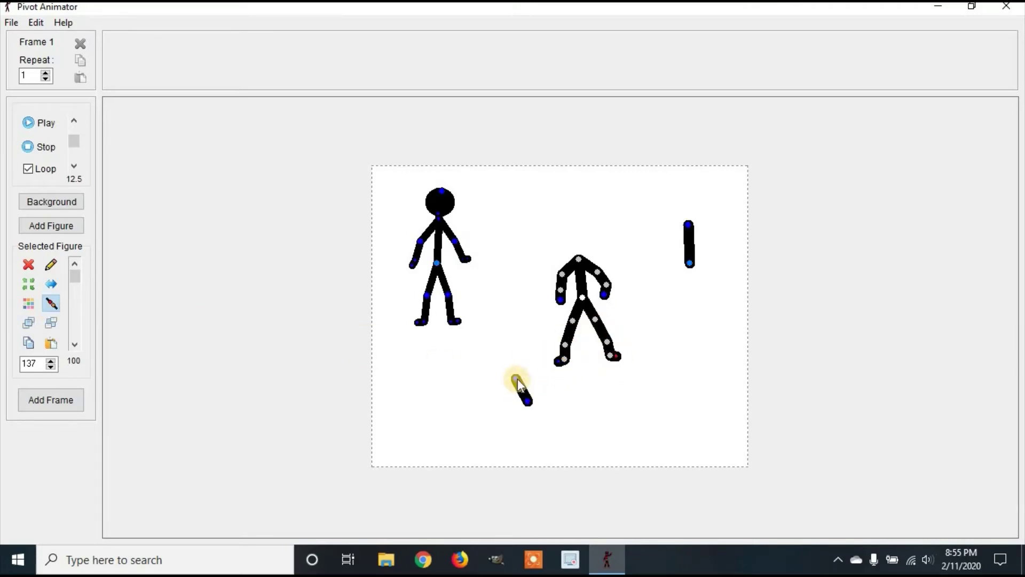
pyautogui.moveTo(516, 379); pyautogui.dragTo(714, 268)
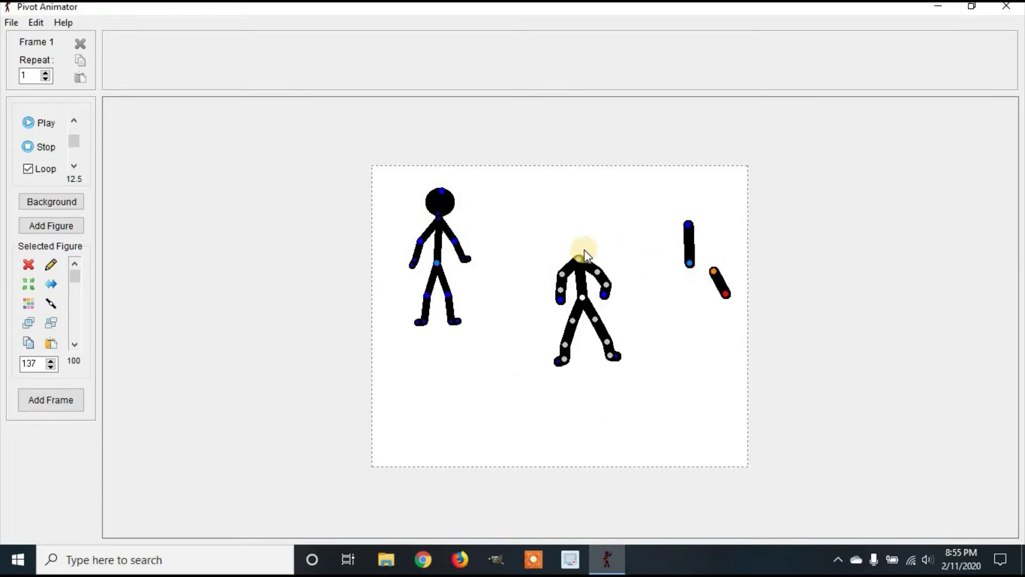
# Open the Stick Figure Builder and convert the single line segment into a filled circle
pyautogui.click(7, 23)
pyautogui.click(27, 165)
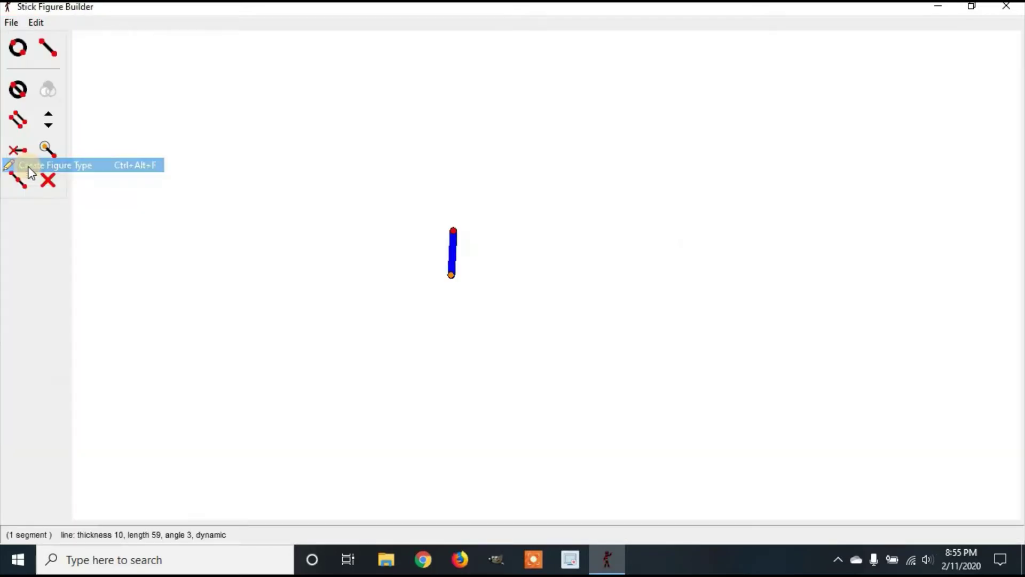
pyautogui.click(18, 88)
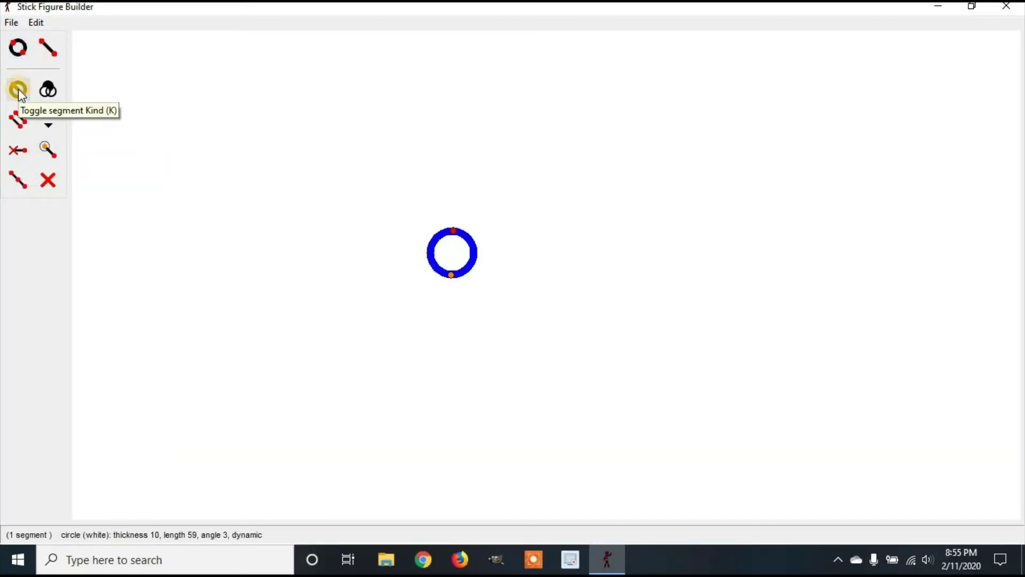
pyautogui.click(48, 91)
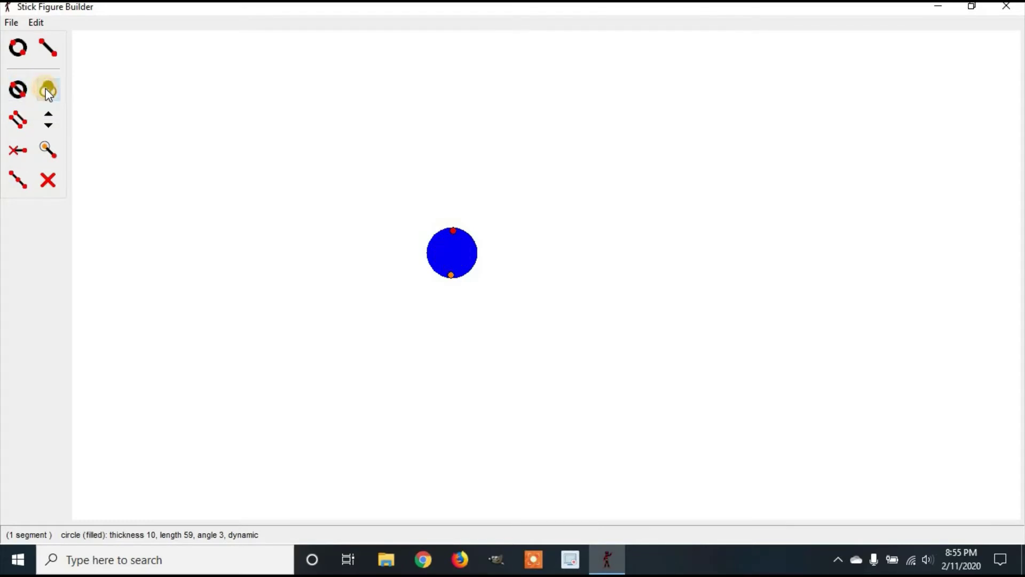
# Add the circle to the animation under the name fill circle and move it above the headless body
pyautogui.click(11, 23)
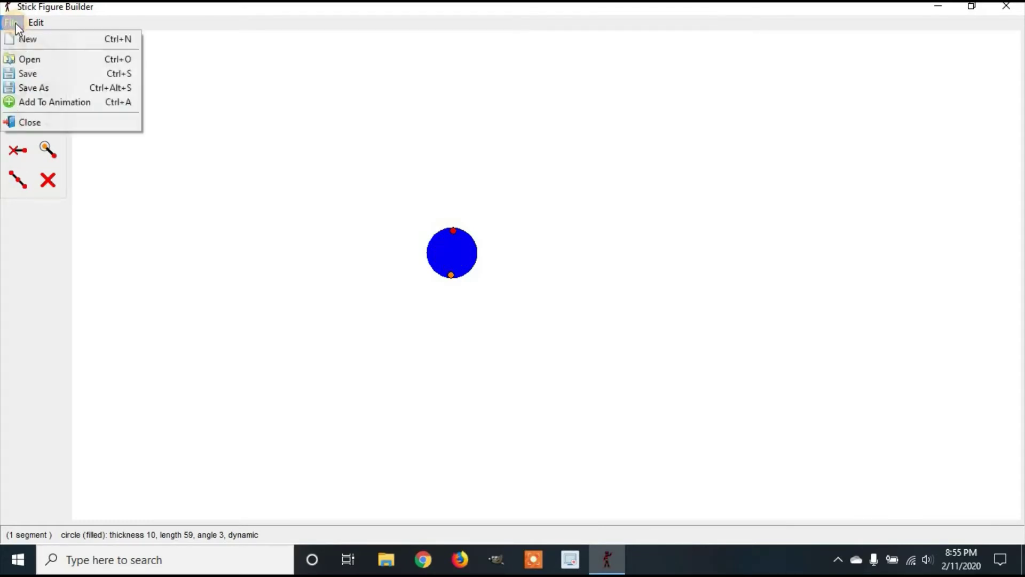
pyautogui.click(46, 99)
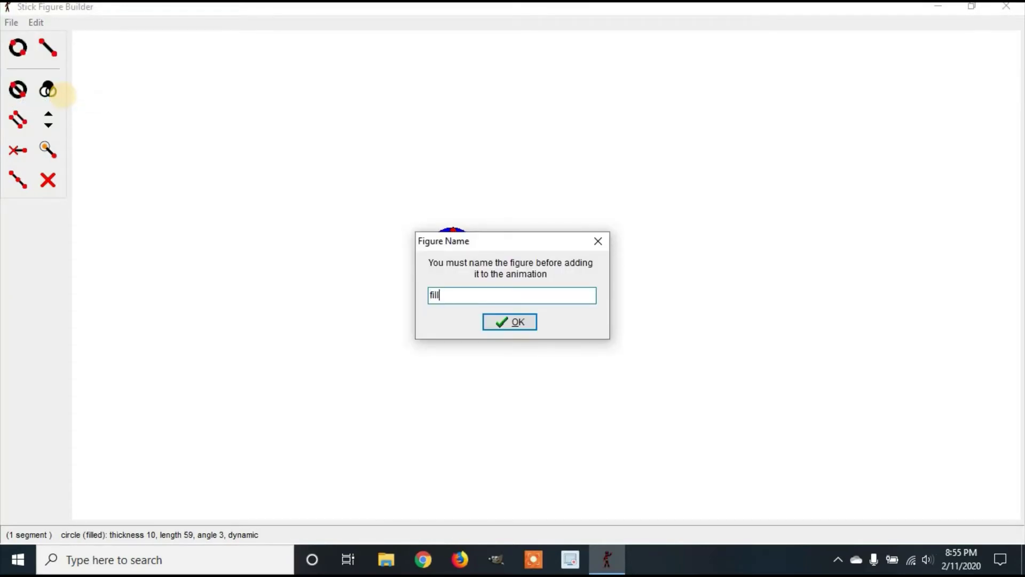
pyautogui.write('fill circle')
pyautogui.press('Return')
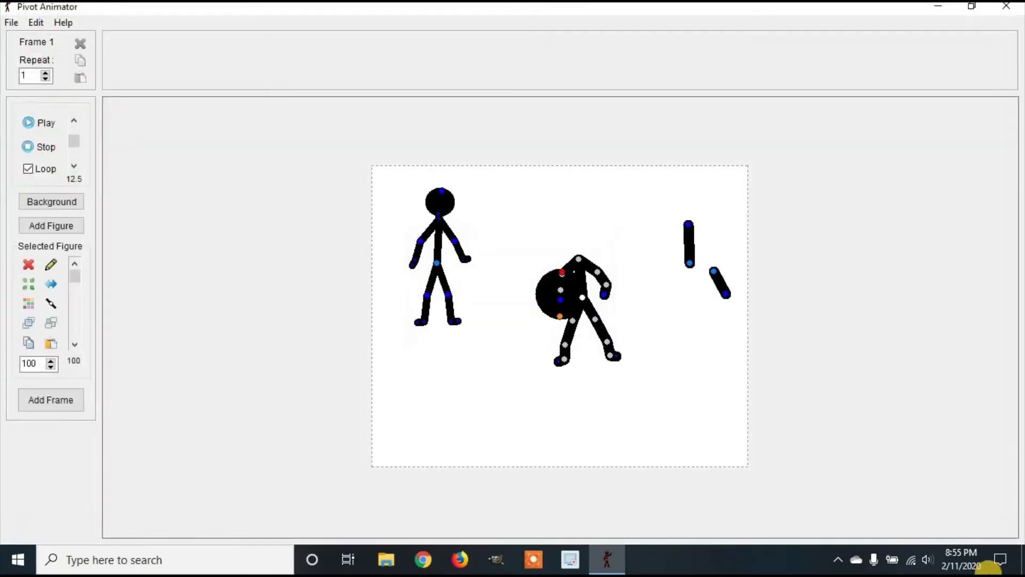
pyautogui.moveTo(559, 315); pyautogui.dragTo(560, 235)
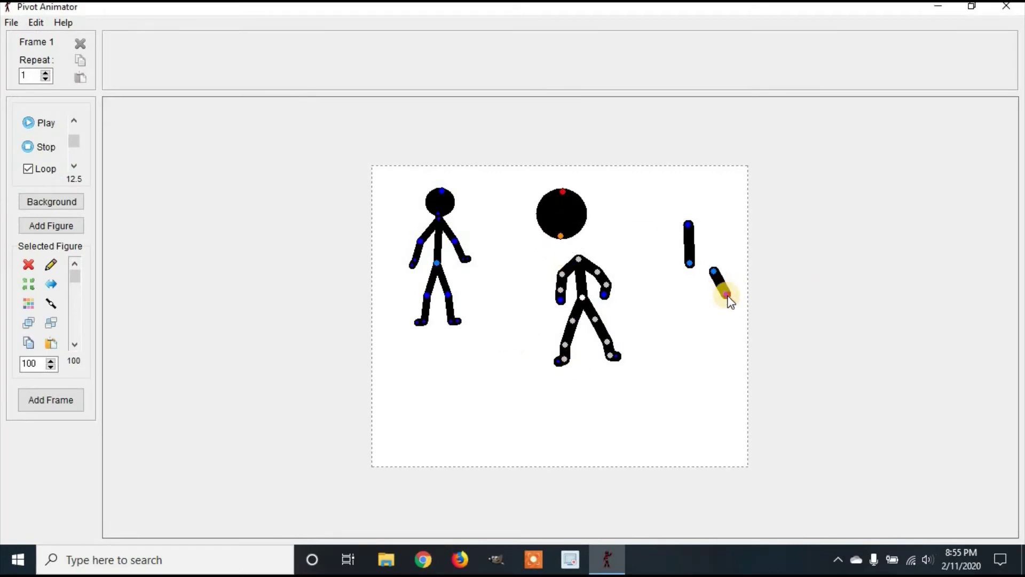
# Join the leftover short segment to the top of the torso and point it upward as the neck
pyautogui.moveTo(723, 307); pyautogui.dragTo(725, 295)
pyautogui.click(51, 303)
pyautogui.click(581, 259)
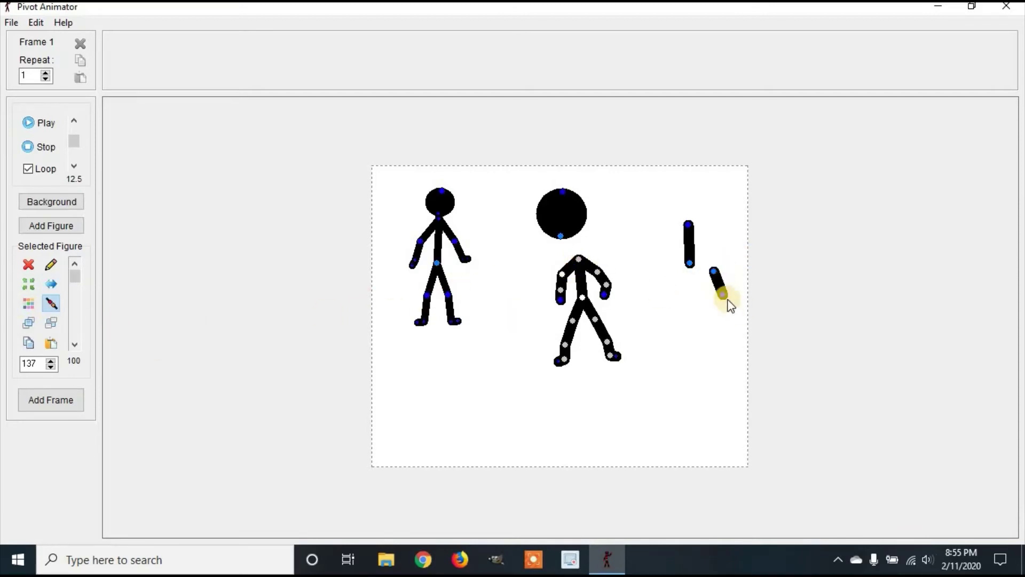
pyautogui.click(49, 303)
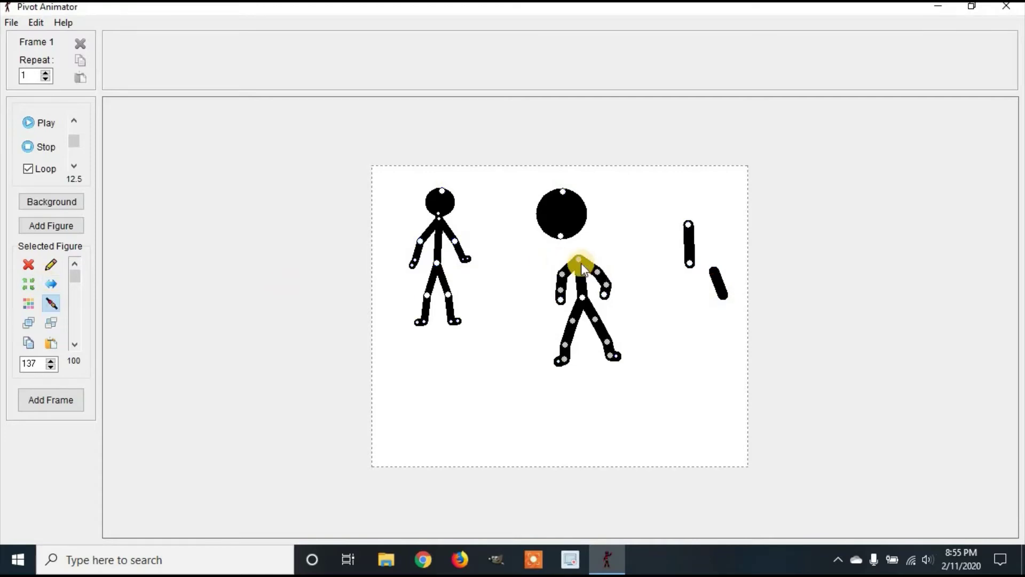
pyautogui.click(578, 281)
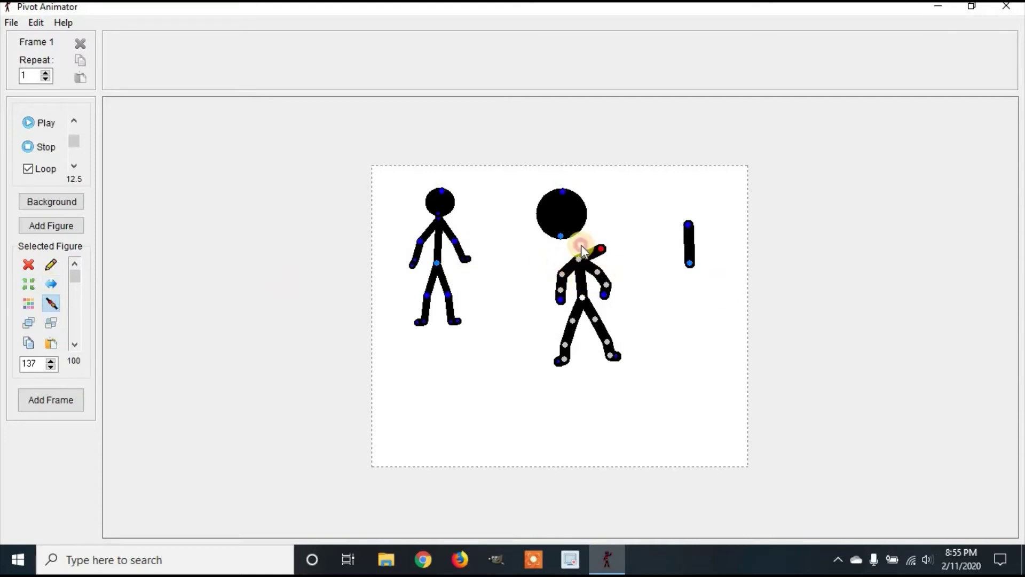
pyautogui.moveTo(581, 245); pyautogui.dragTo(577, 251)
# Center the filled circle over the neck and join it to the neck's upper end as the head
pyautogui.moveTo(559, 235); pyautogui.dragTo(577, 228)
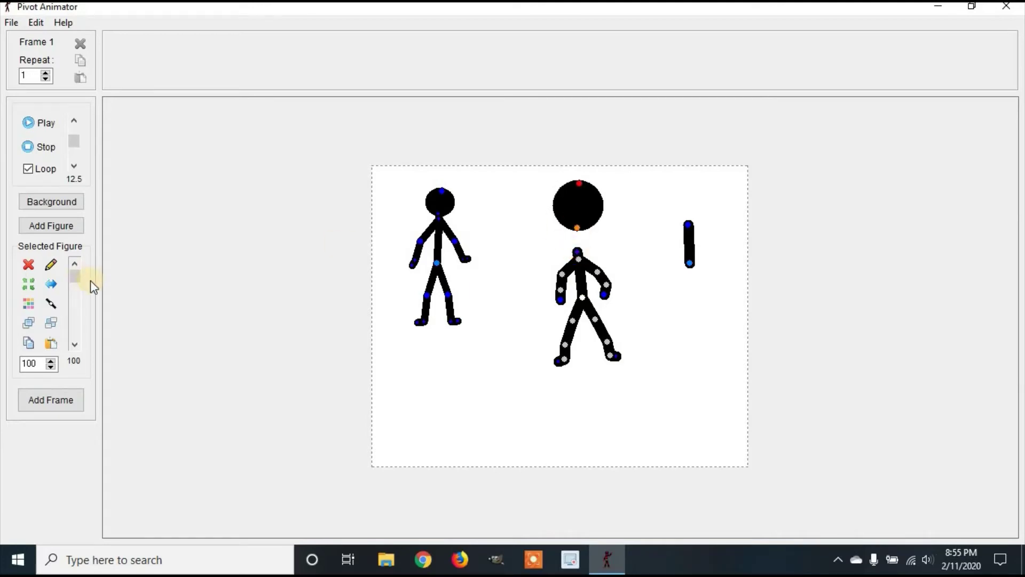
pyautogui.click(50, 303)
pyautogui.click(578, 249)
pyautogui.click(579, 228)
pyautogui.click(50, 303)
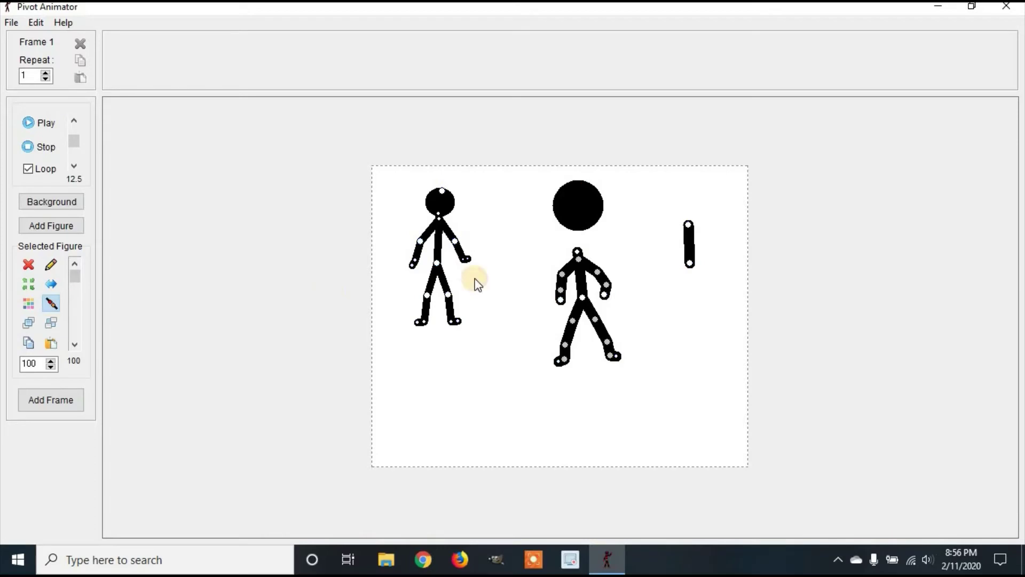
pyautogui.click(579, 251)
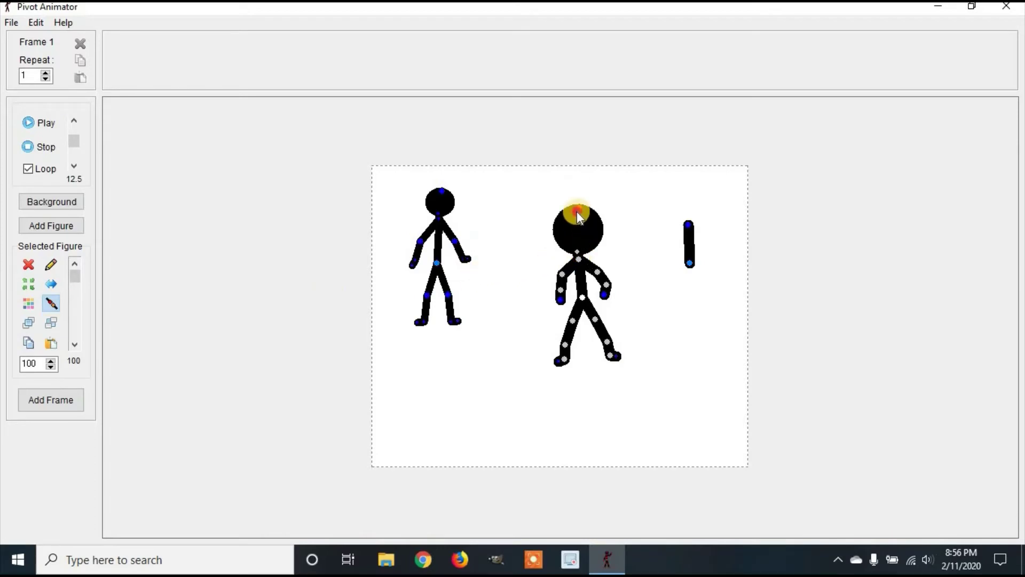
# Test the joined figure by moving its head and limbs, and shift the leftover segment aside
pyautogui.moveTo(582, 206); pyautogui.dragTo(575, 222)
pyautogui.click(582, 297)
pyautogui.moveTo(553, 262); pyautogui.dragTo(519, 290)
pyautogui.moveTo(690, 261); pyautogui.dragTo(716, 239)
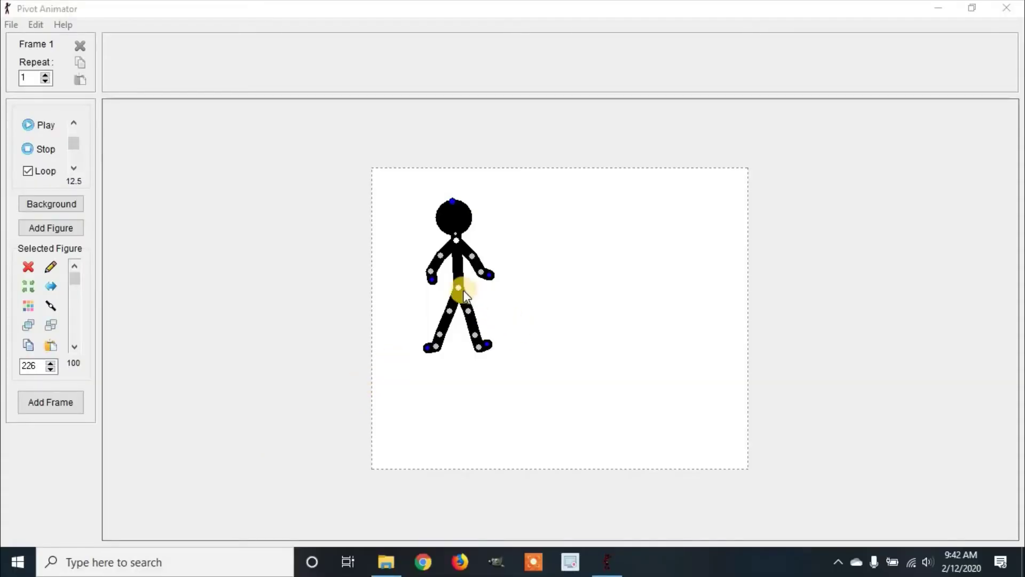
# Pose the stick figure near the canvas center with both arms stretched out horizontally and the legs spread
pyautogui.moveTo(459, 289); pyautogui.dragTo(508, 312)
pyautogui.moveTo(521, 274); pyautogui.dragTo(552, 271)
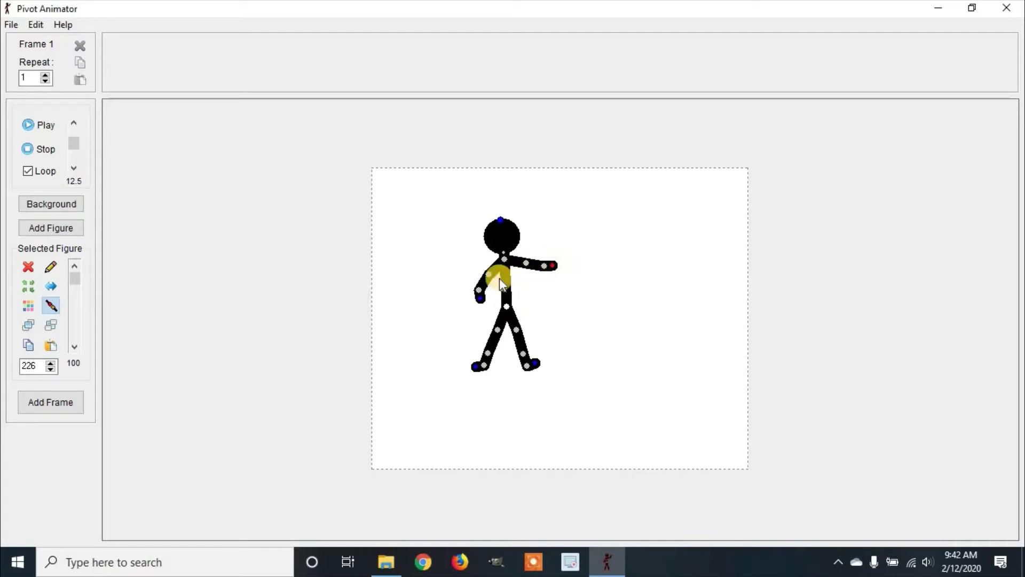
pyautogui.moveTo(468, 270); pyautogui.dragTo(455, 260)
pyautogui.moveTo(534, 360); pyautogui.dragTo(480, 363)
# Shorten the torso slightly by lowering the shoulder joint, and shift the whole figure up and to the left
pyautogui.moveTo(506, 309); pyautogui.dragTo(507, 307)
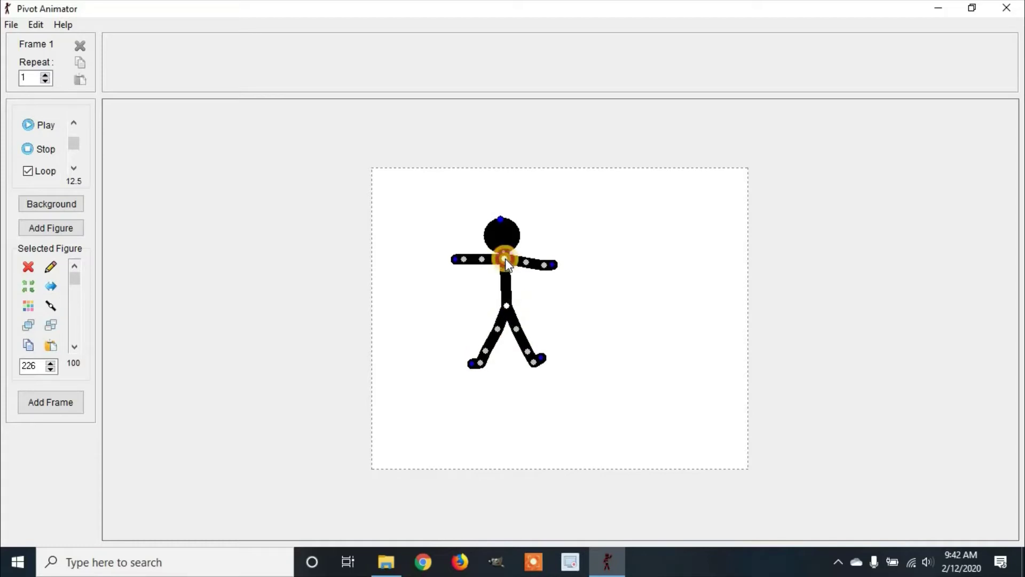
pyautogui.moveTo(505, 259); pyautogui.dragTo(505, 268)
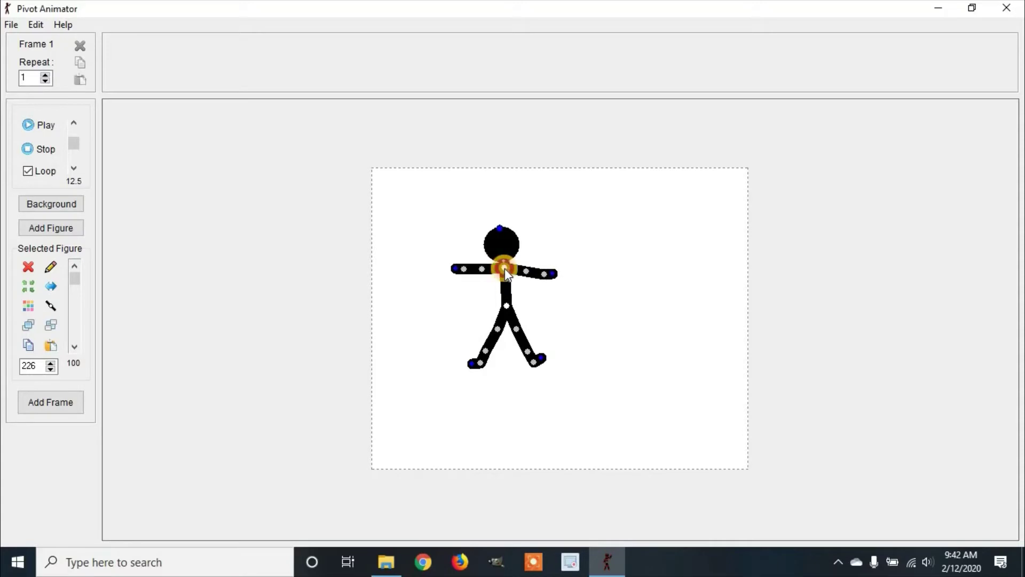
pyautogui.moveTo(507, 306); pyautogui.dragTo(486, 294)
pyautogui.moveTo(523, 348); pyautogui.dragTo(523, 349)
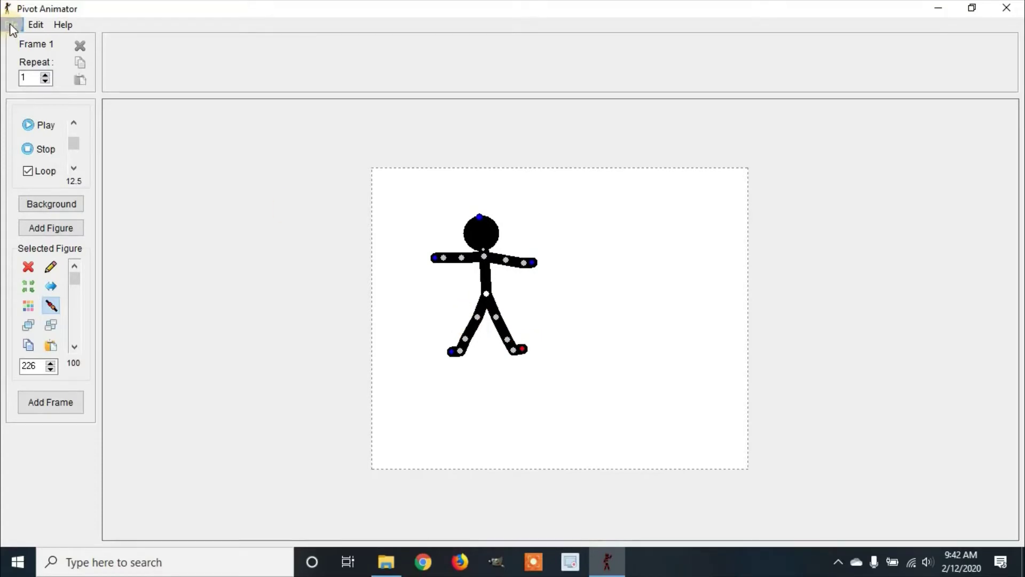
# Open the Stick Figure Builder maximized, switching its Transparent mode off and back on
pyautogui.click(51, 268)
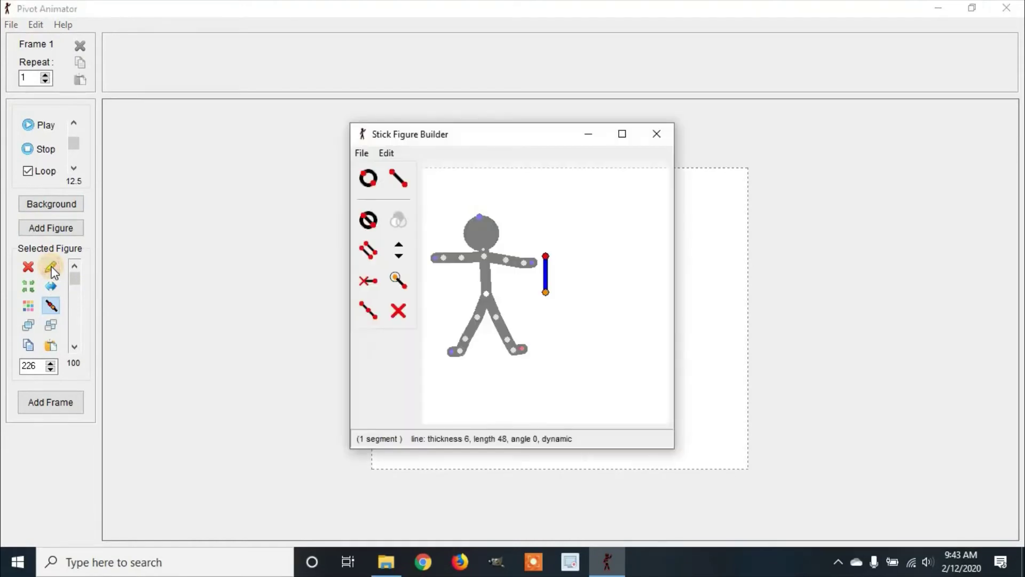
pyautogui.click(382, 155)
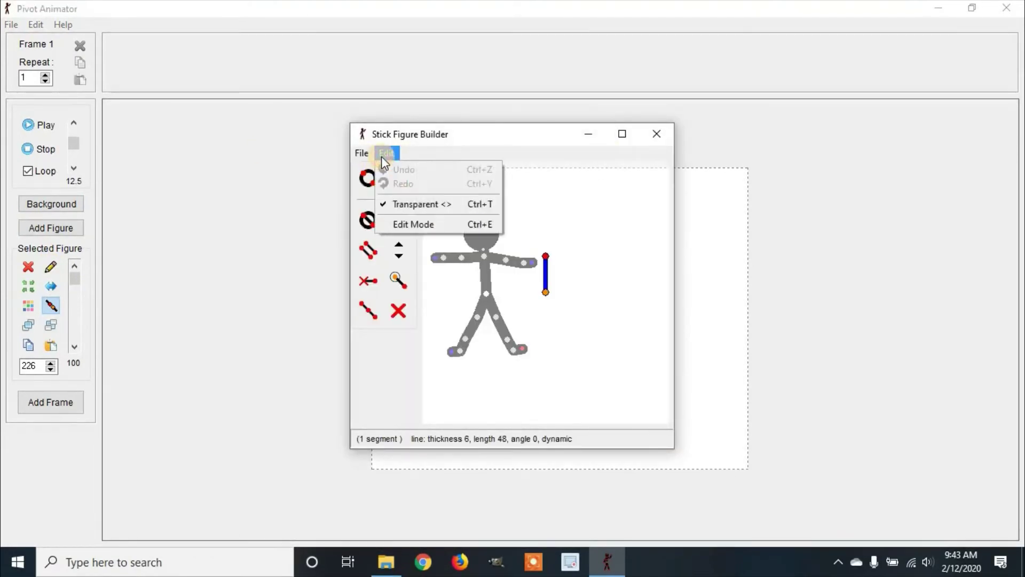
pyautogui.click(425, 206)
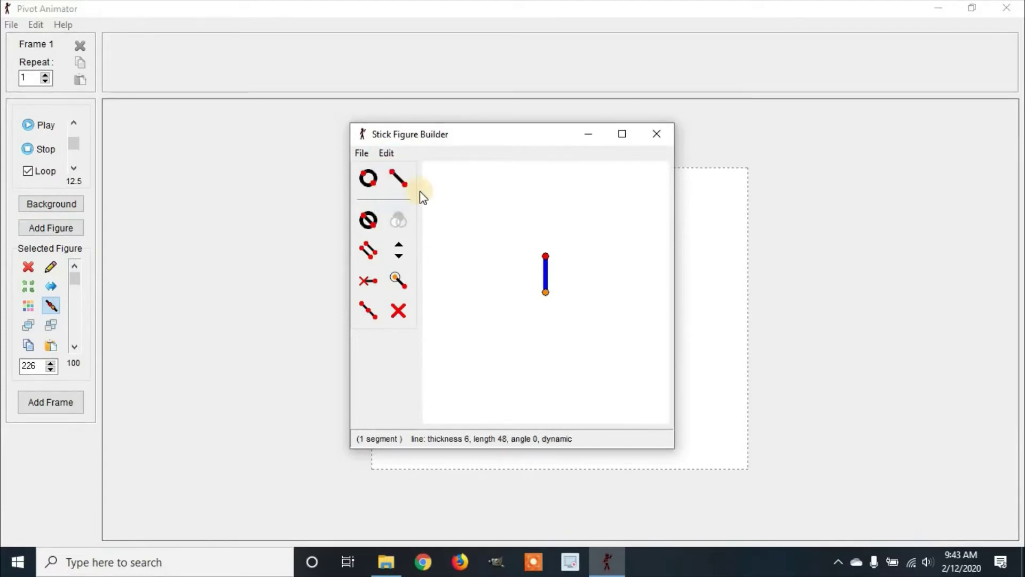
pyautogui.click(388, 156)
pyautogui.click(419, 206)
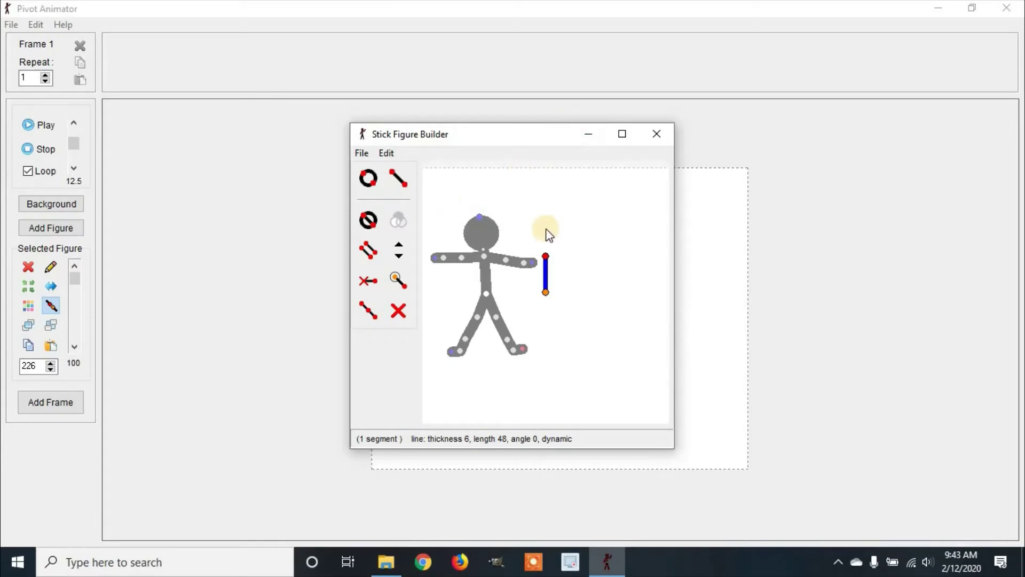
pyautogui.click(623, 133)
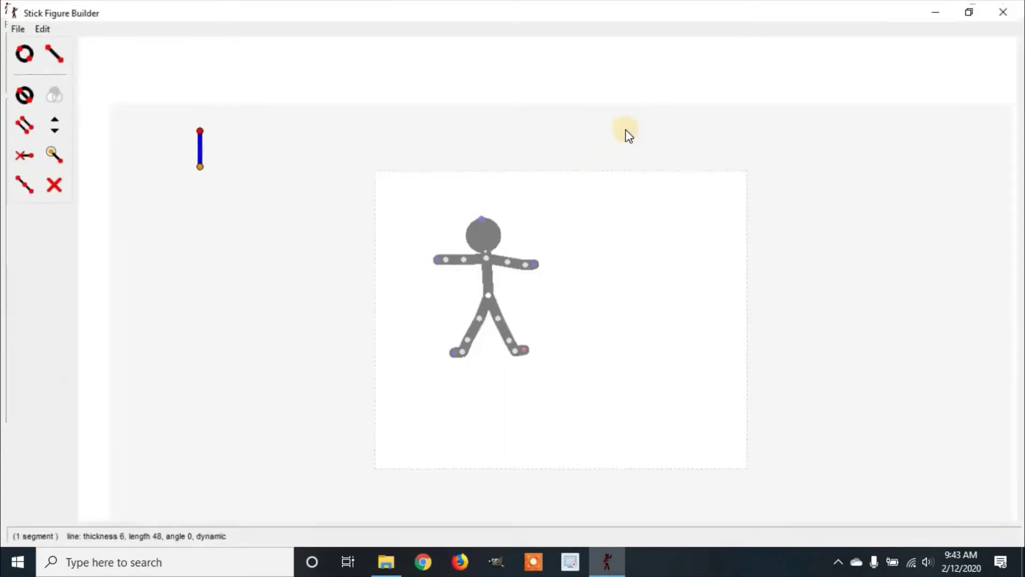
# Place the default segment over the figure's right thigh and shorten it into a tiny horizontal static line
pyautogui.moveTo(195, 164); pyautogui.dragTo(496, 316)
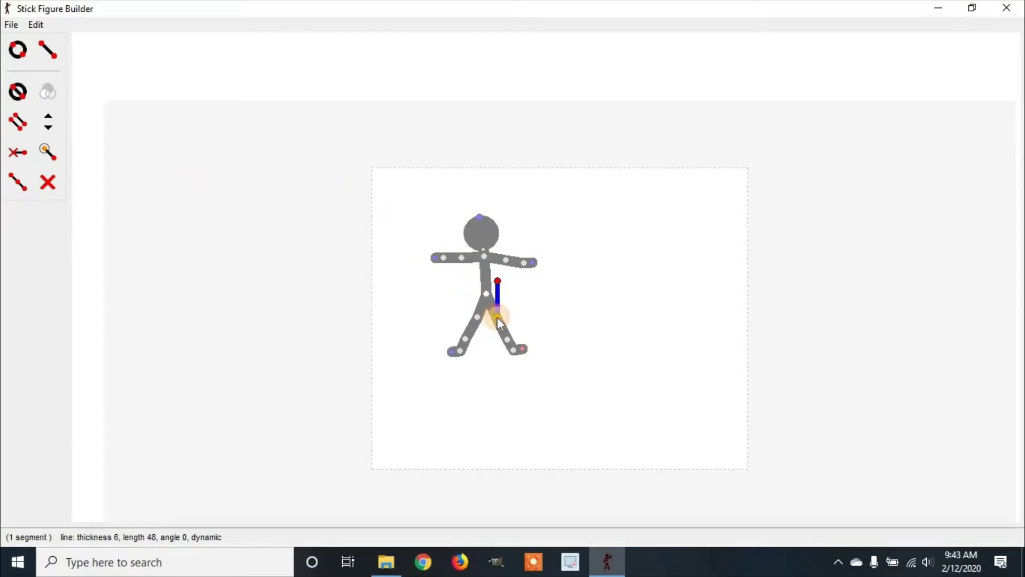
pyautogui.click(497, 278)
pyautogui.moveTo(506, 289); pyautogui.dragTo(507, 318)
pyautogui.press('s')
# Add a line about 17 long at angle 213 from the base segment, then one about 23 long at angle -7 up the inner thigh
pyautogui.press('l')
pyautogui.click(496, 316)
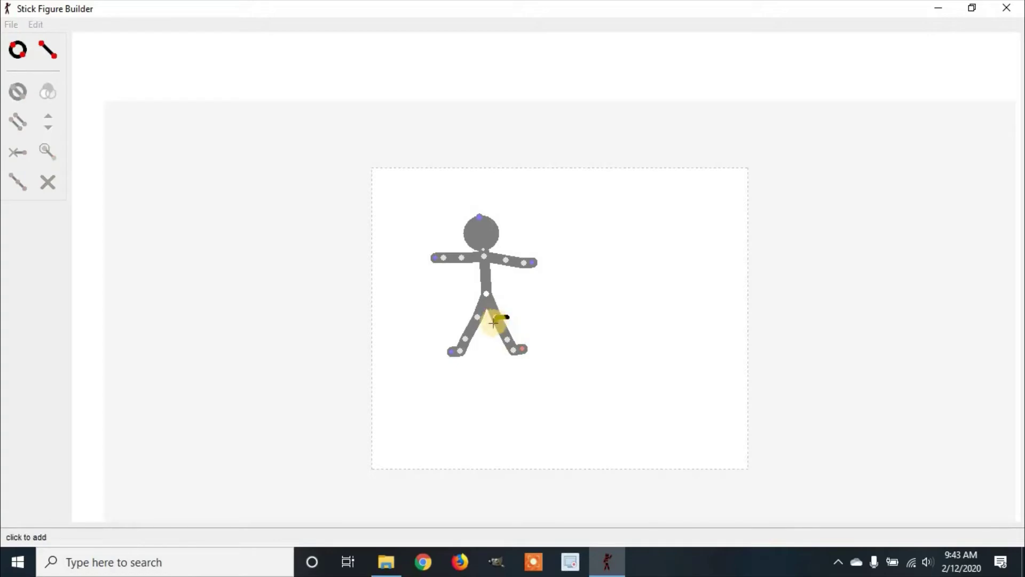
pyautogui.click(490, 326)
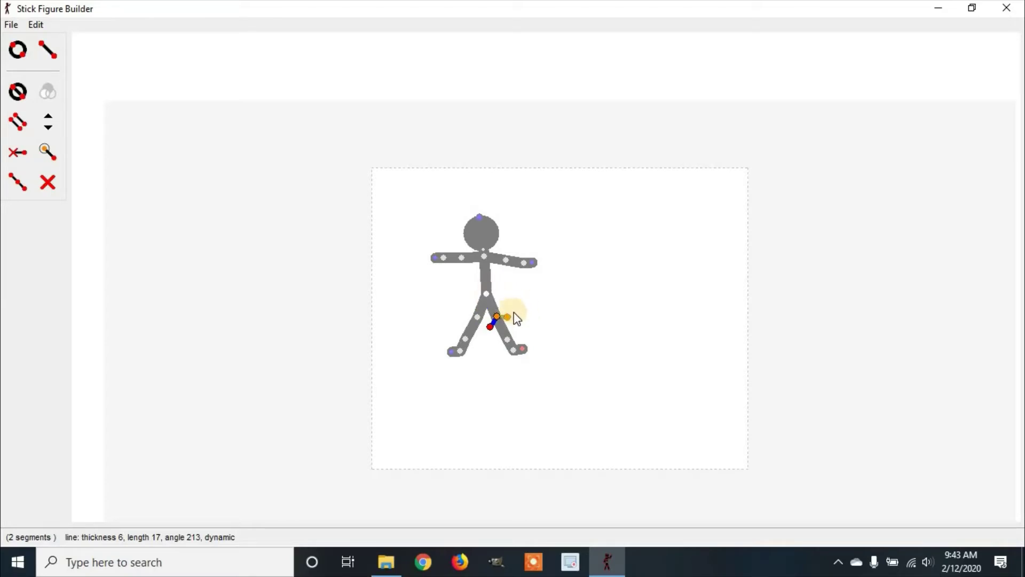
pyautogui.press('l')
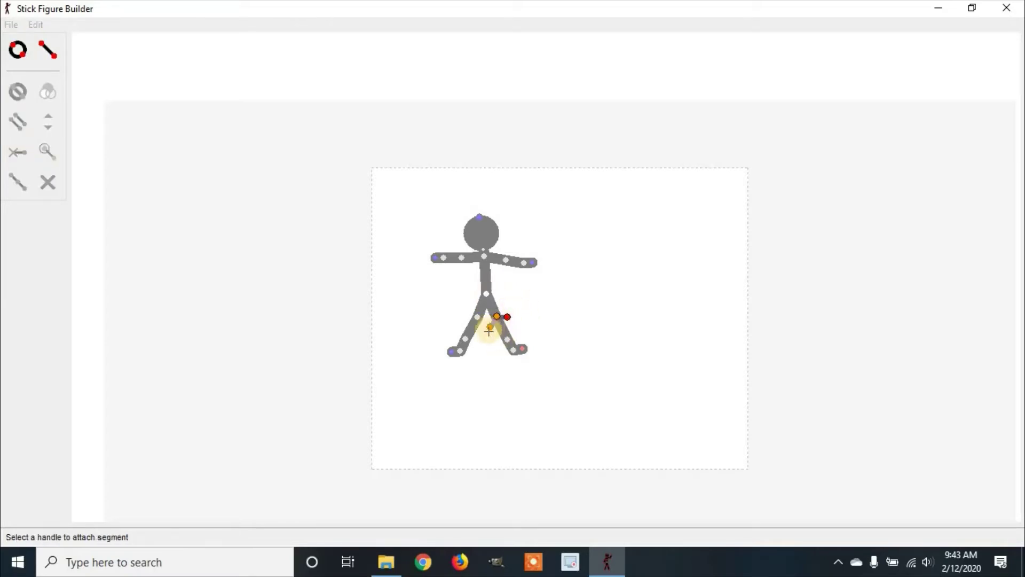
pyautogui.click(489, 327)
pyautogui.click(487, 310)
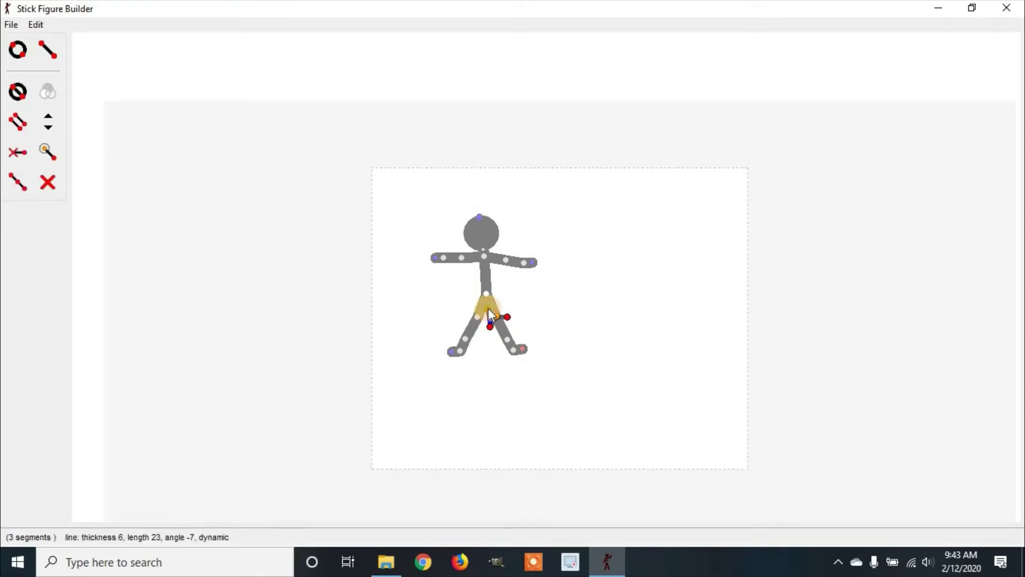
# Outline the outer thigh from the base segment's right end up to the hip, and extend the inner edge about 24 to close it there
pyautogui.click(507, 317)
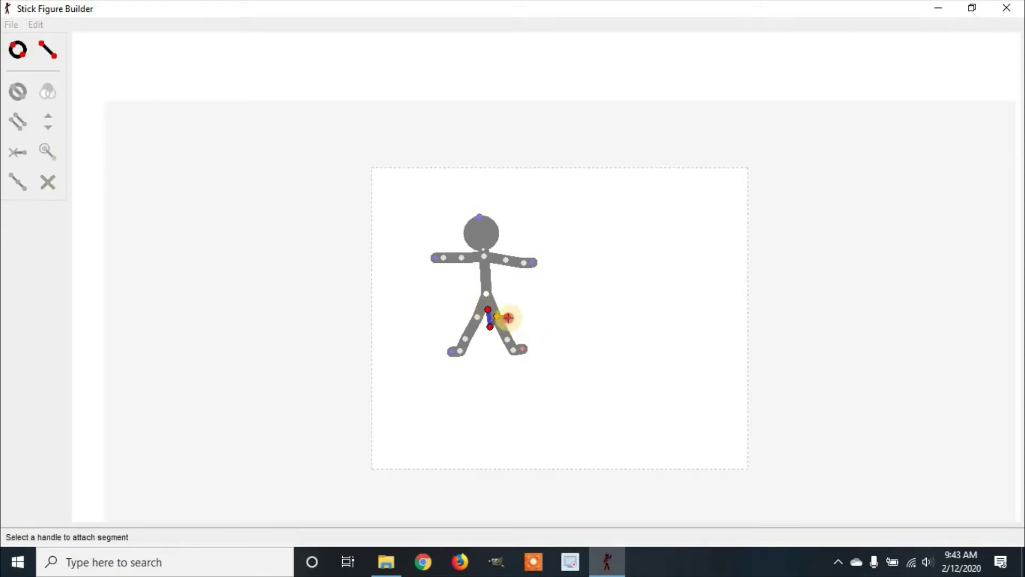
pyautogui.click(498, 306)
pyautogui.click(500, 302)
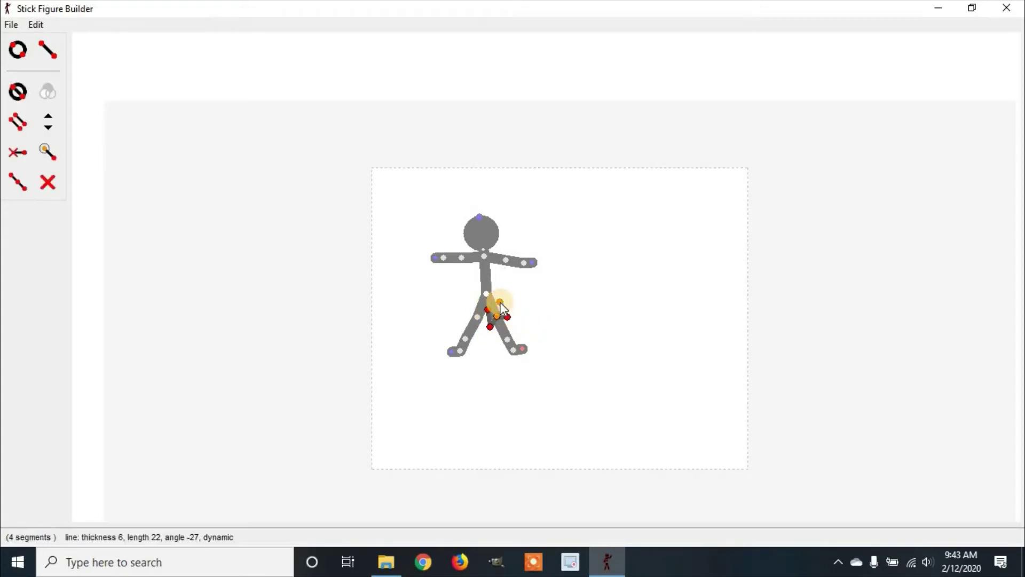
pyautogui.click(487, 290)
pyautogui.press('s')
pyautogui.press('l')
pyautogui.click(484, 291)
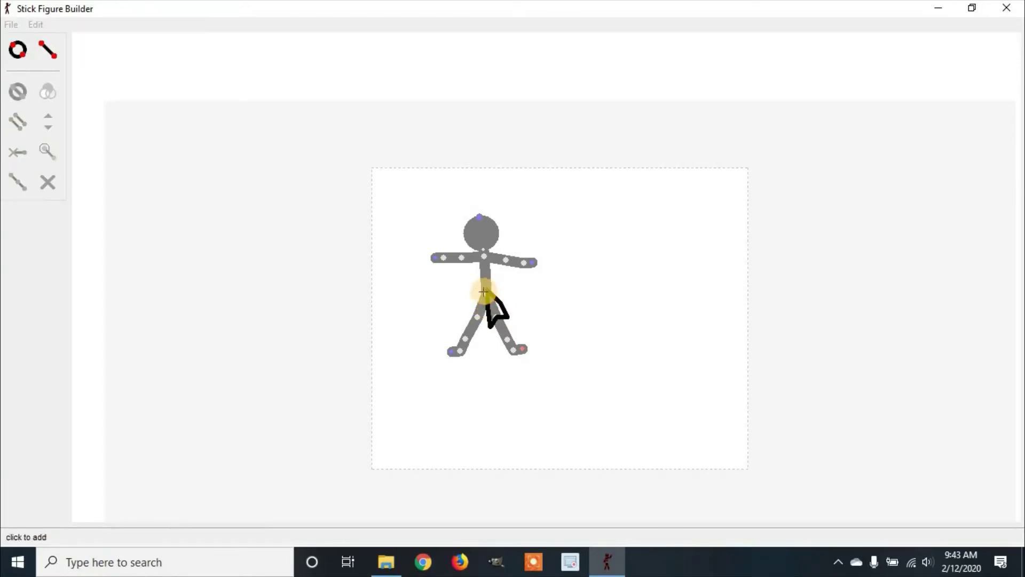
pyautogui.click(503, 302)
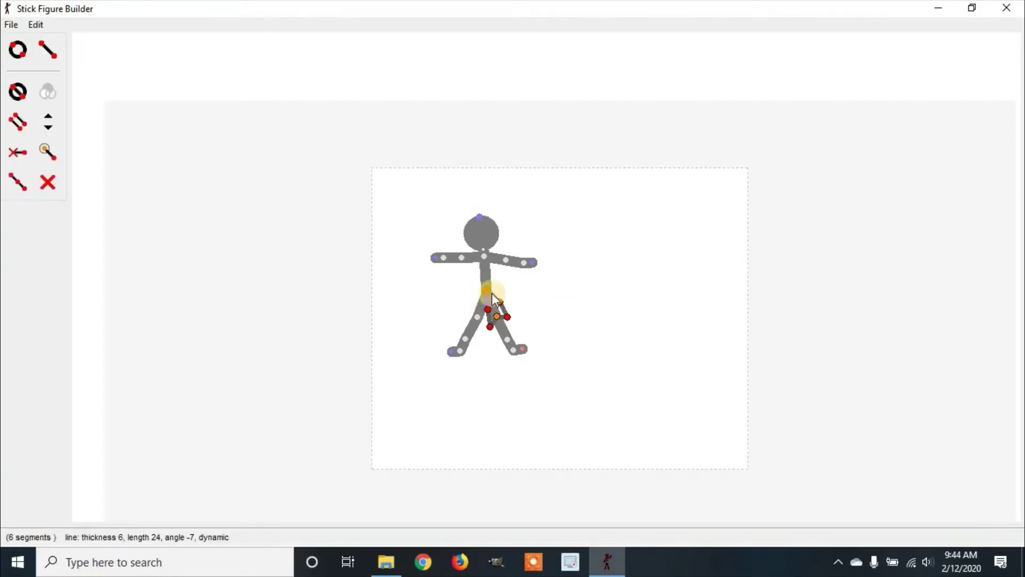
# Start filling the thigh outline from the hip with a static line about 37 long at angle 139 and another beside it
pyautogui.press('s')
pyautogui.click(485, 293)
pyautogui.click(486, 293)
pyautogui.press('l')
pyautogui.click(485, 292)
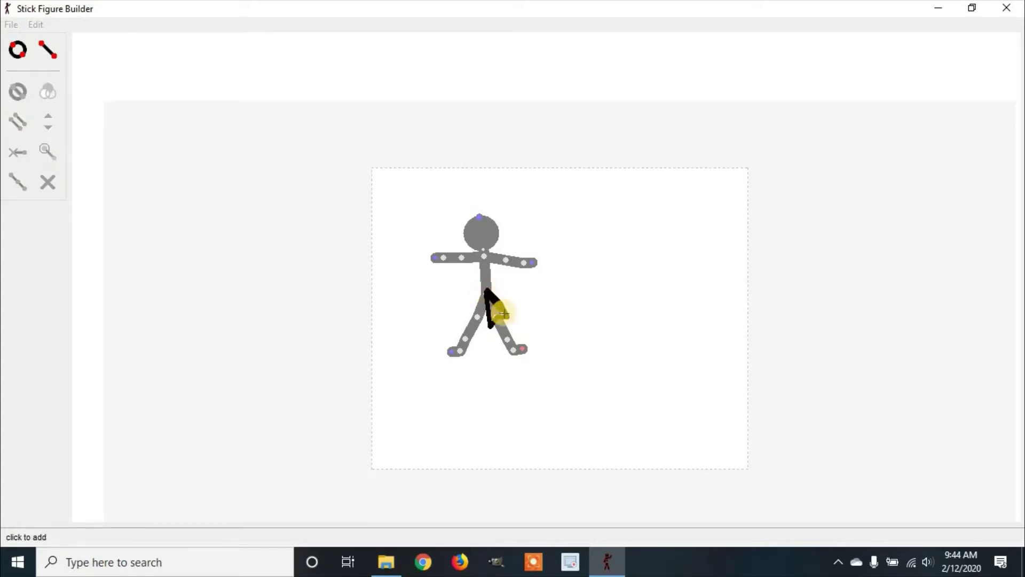
pyautogui.moveTo(504, 313); pyautogui.dragTo(505, 316)
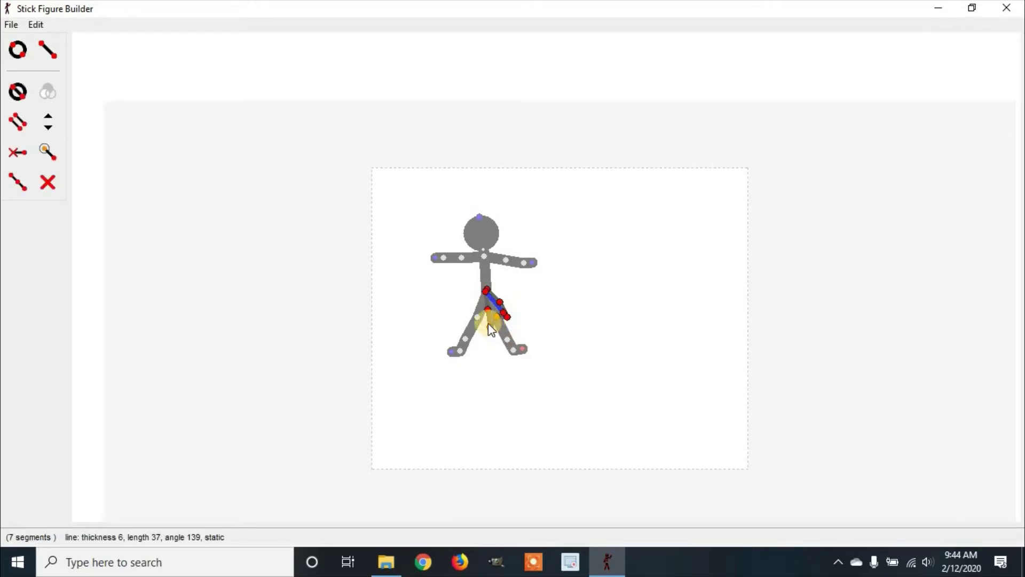
pyautogui.click(485, 291)
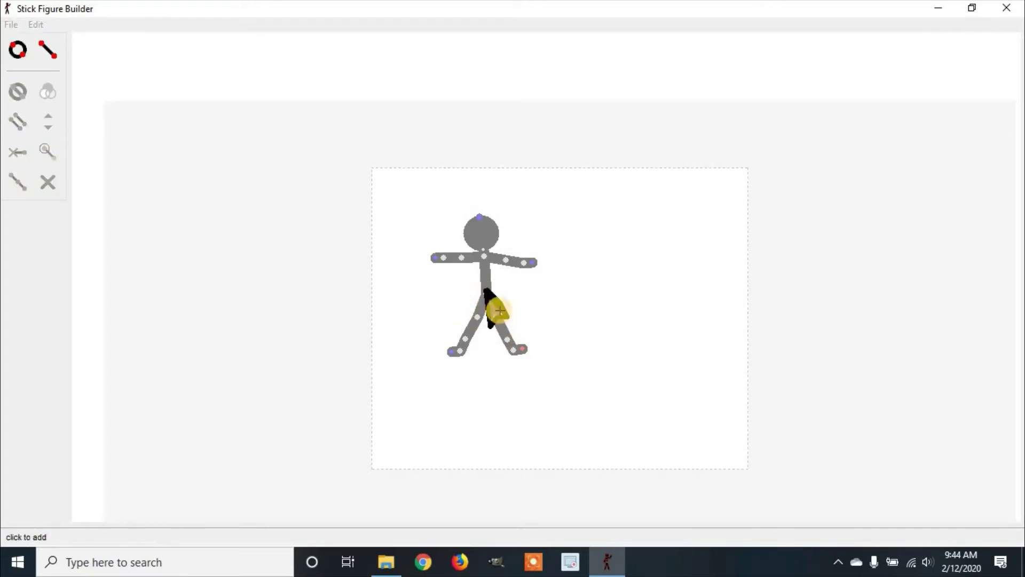
pyautogui.click(500, 317)
# Add two more fill lines from the hip, about 36 long at angle 153 and about 39 long at angle 157
pyautogui.press('s')
pyautogui.press('l')
pyautogui.click(486, 291)
pyautogui.click(496, 315)
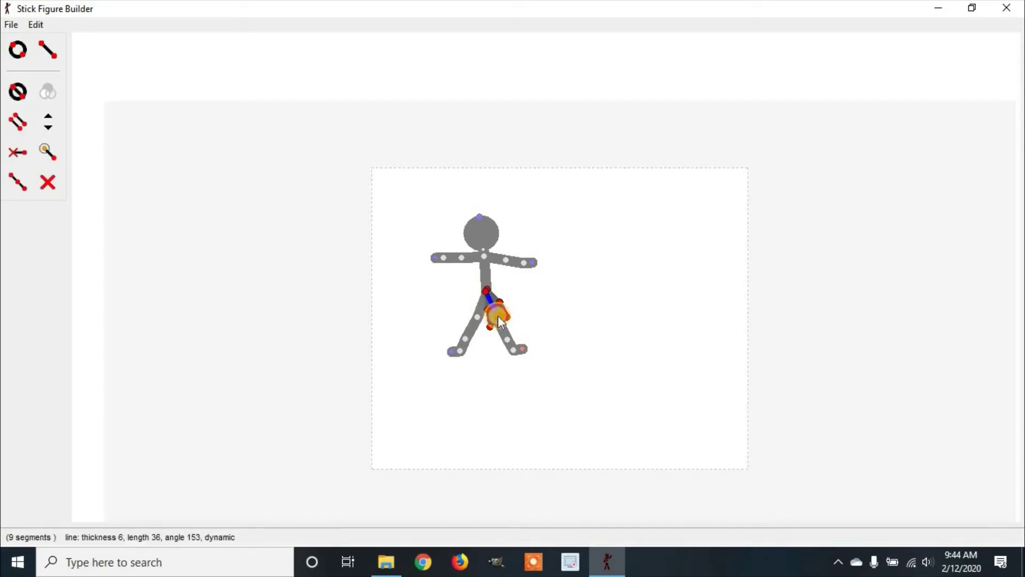
pyautogui.click(485, 291)
pyautogui.click(485, 292)
pyautogui.click(494, 314)
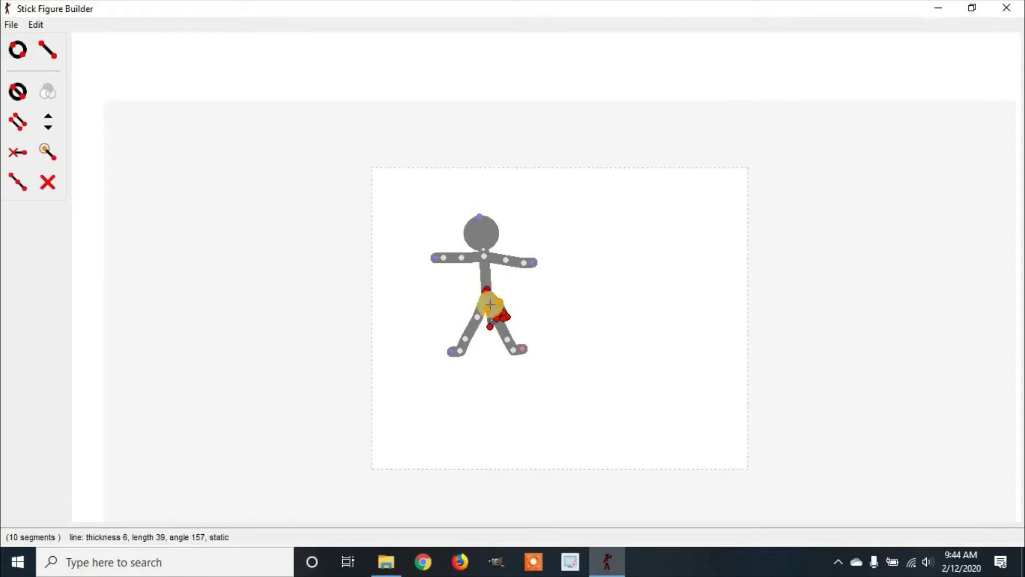
# Fill the remaining inner thigh gap with two lines from the hip, the last a static one about 45 long at angle 168
pyautogui.press('a')
pyautogui.click(485, 291)
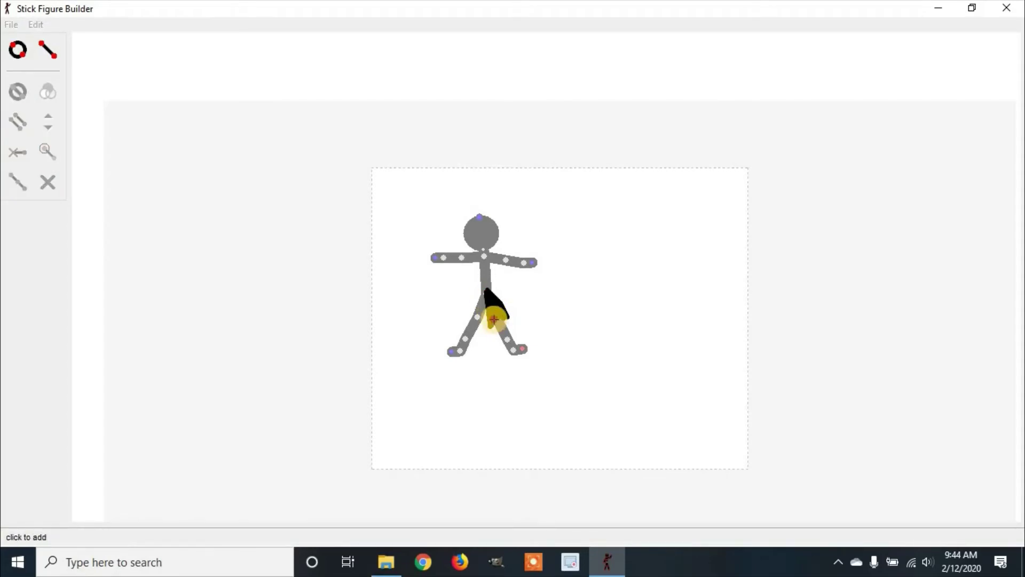
pyautogui.click(495, 317)
pyautogui.press('a')
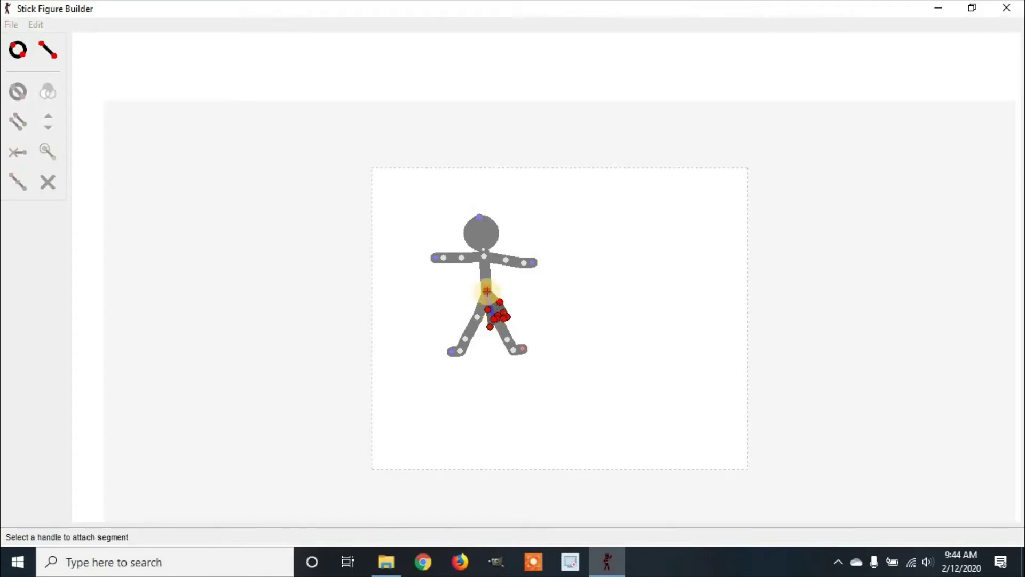
pyautogui.click(487, 291)
pyautogui.click(496, 317)
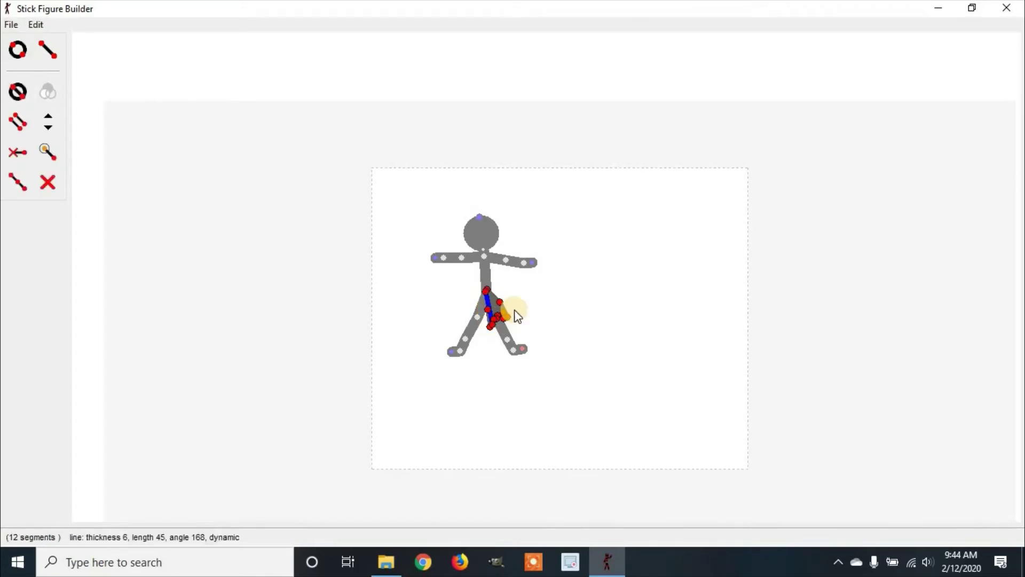
pyautogui.press('s')
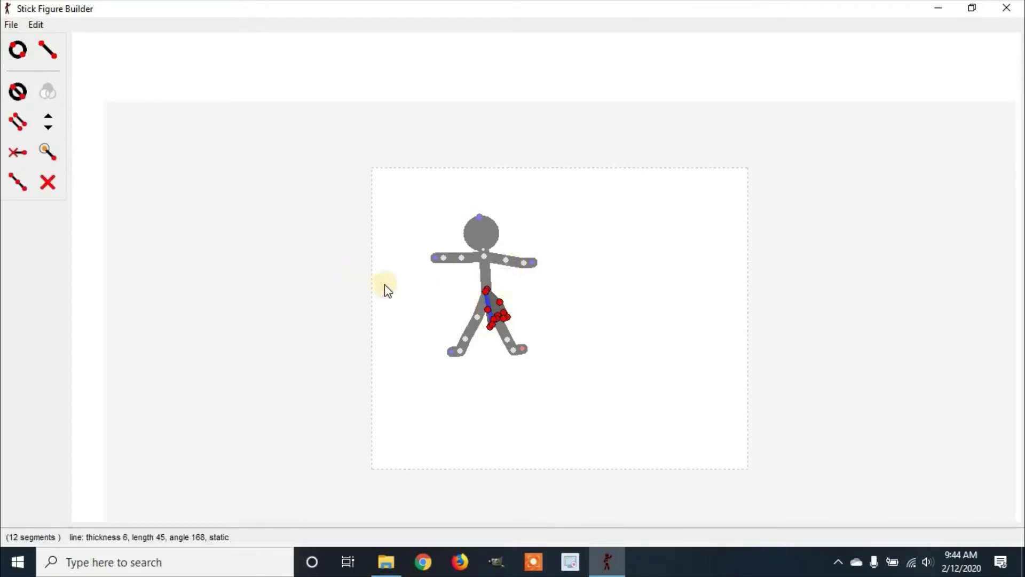
# Add the filled thigh shape to the animation under the name top
pyautogui.click(12, 24)
pyautogui.click(65, 100)
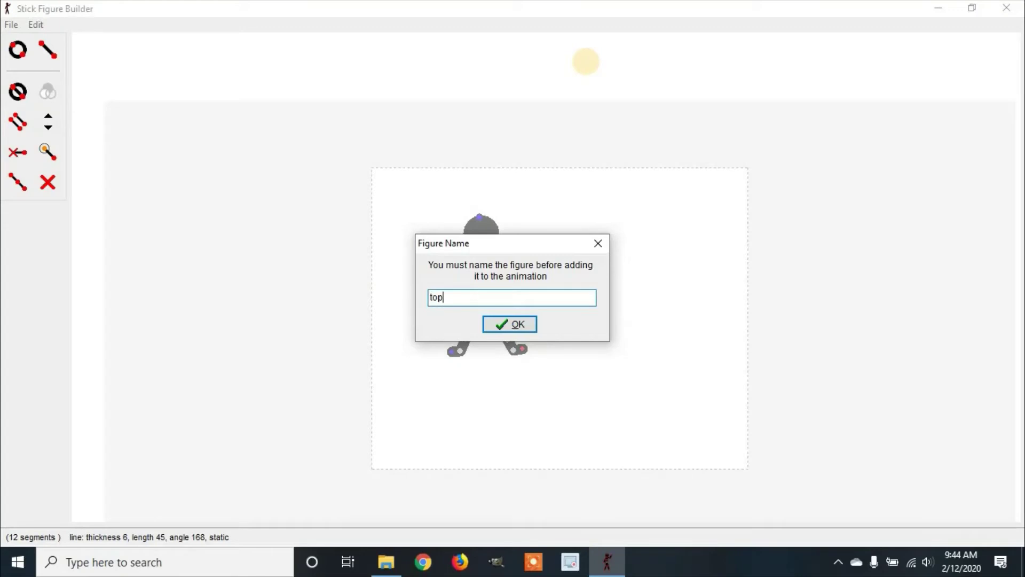
pyautogui.click(506, 322)
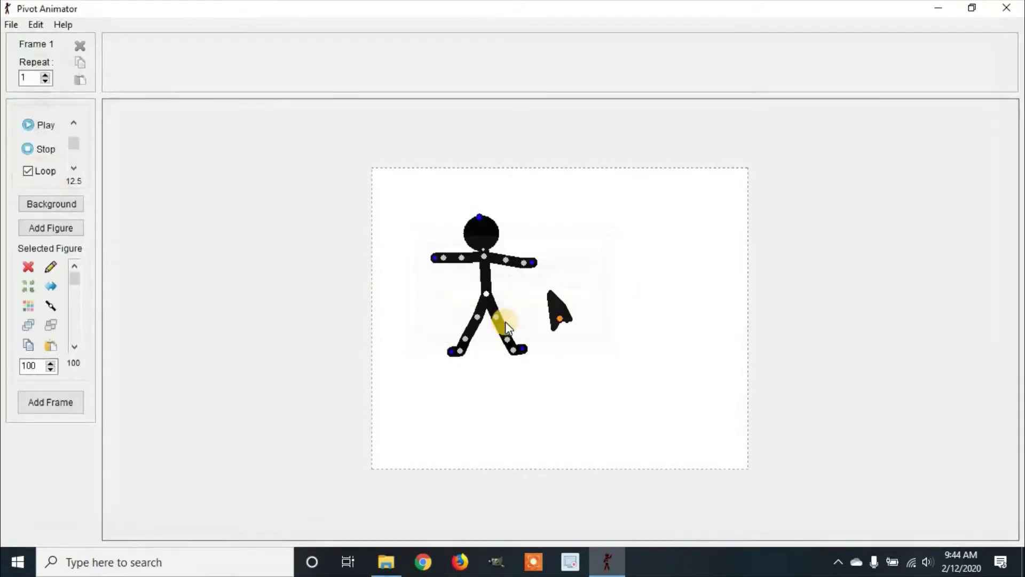
# Move the thigh shape to the right of the stick figure and nudge the figure up and left
pyautogui.moveTo(593, 302); pyautogui.dragTo(599, 273)
pyautogui.click(486, 294)
pyautogui.moveTo(486, 295); pyautogui.dragTo(478, 288)
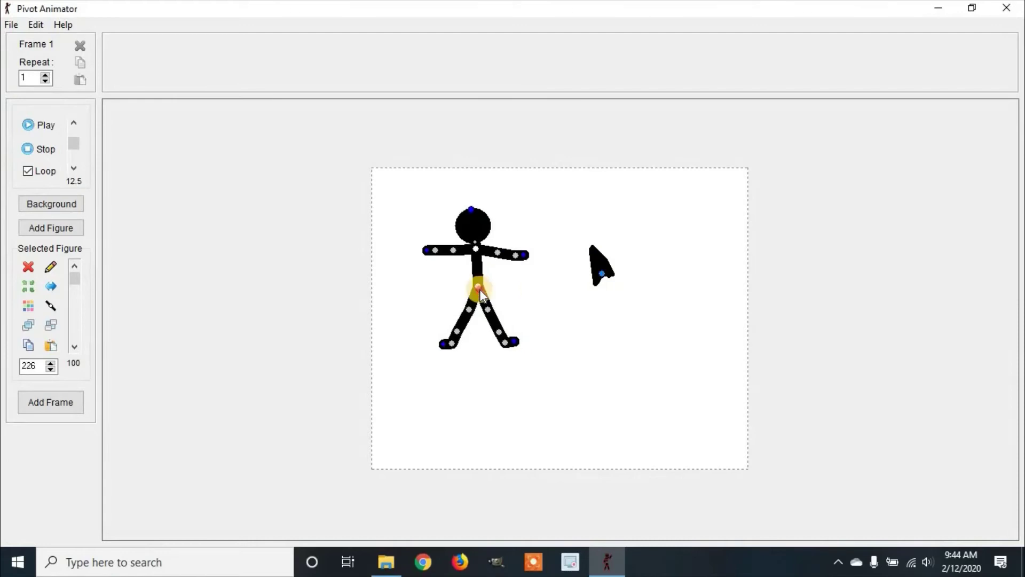
# Duplicate the stick figure beside the original and move the original into the canvas's upper-left corner
pyautogui.moveTo(389, 176); pyautogui.dragTo(557, 406)
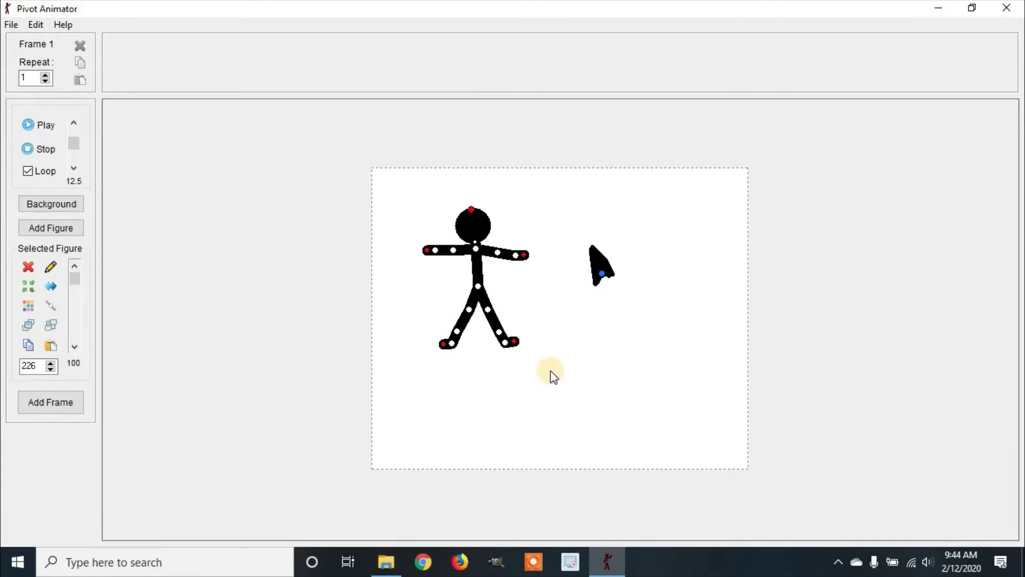
pyautogui.moveTo(480, 286); pyautogui.dragTo(640, 277)
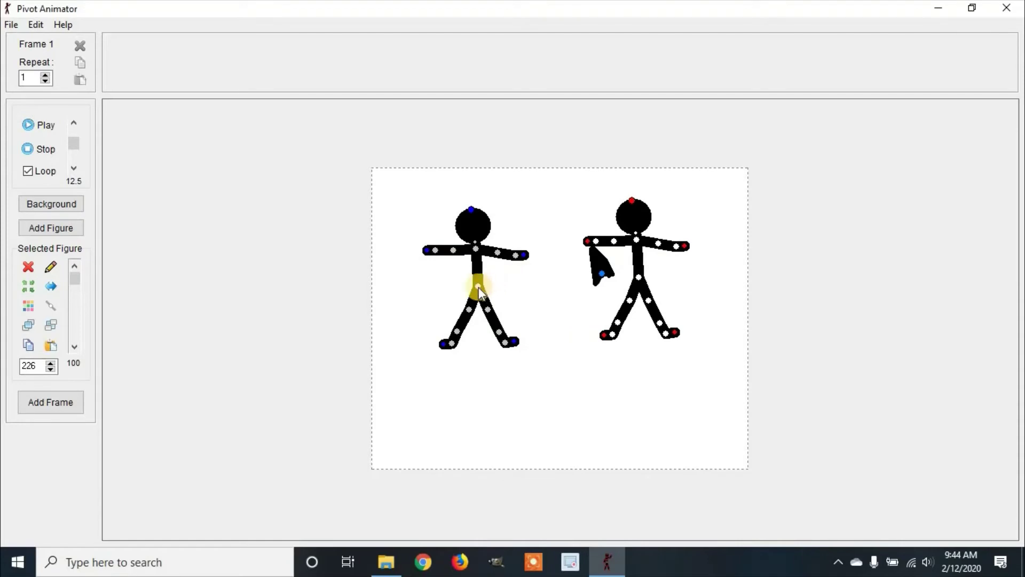
pyautogui.moveTo(478, 287); pyautogui.dragTo(431, 256)
# Move the duplicate figure toward the canvas center and place the thigh shape in the free space to its right
pyautogui.click(601, 274)
pyautogui.moveTo(666, 282); pyautogui.dragTo(584, 291)
pyautogui.click(693, 288)
pyautogui.moveTo(692, 291); pyautogui.dragTo(704, 273)
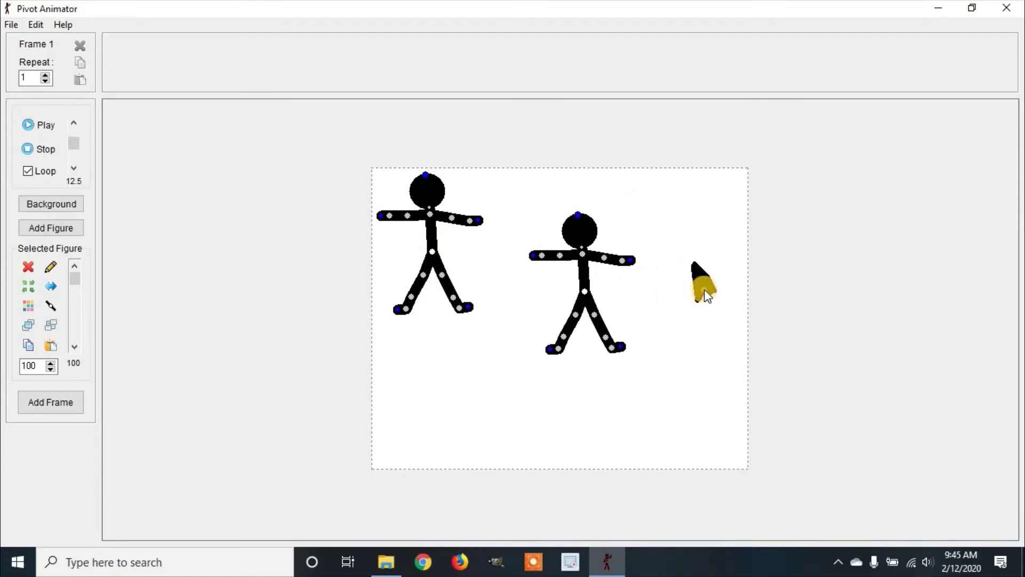
pyautogui.moveTo(704, 290); pyautogui.dragTo(706, 289)
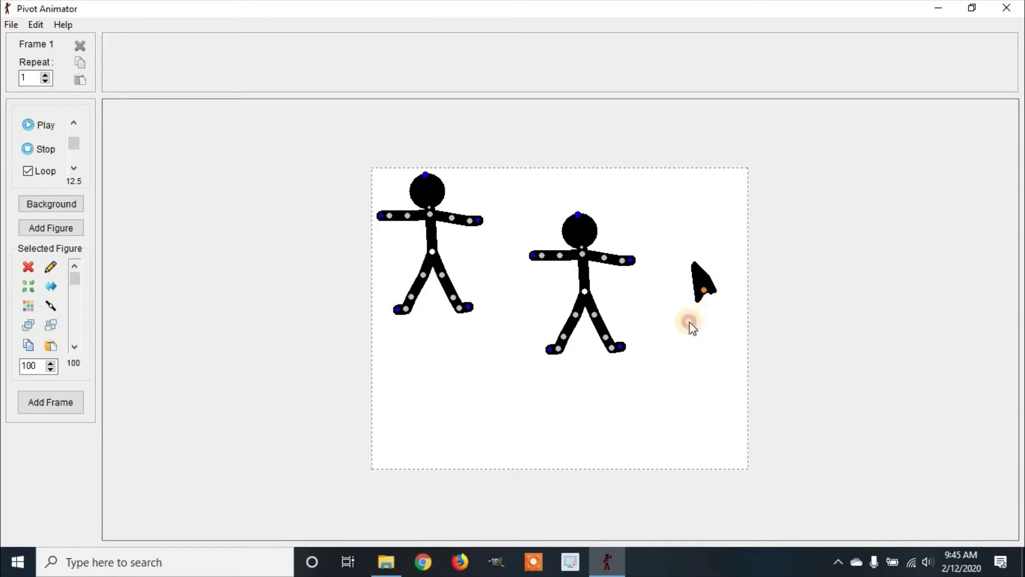
# Place a copy of the thigh shape beside the center figure and join it to the upper joint of its right-hand leg
pyautogui.moveTo(595, 315); pyautogui.dragTo(637, 305)
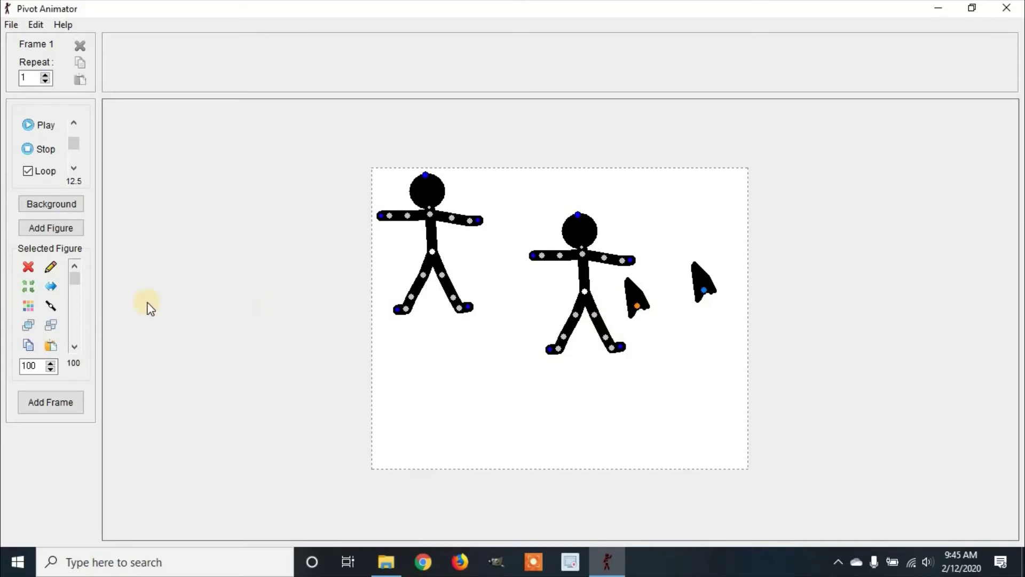
pyautogui.click(52, 306)
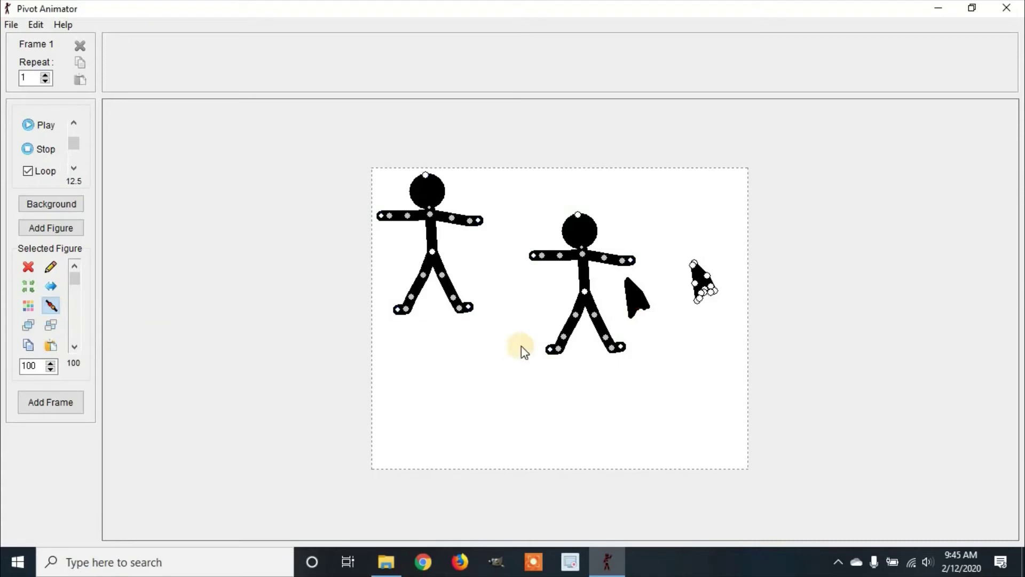
pyautogui.click(596, 315)
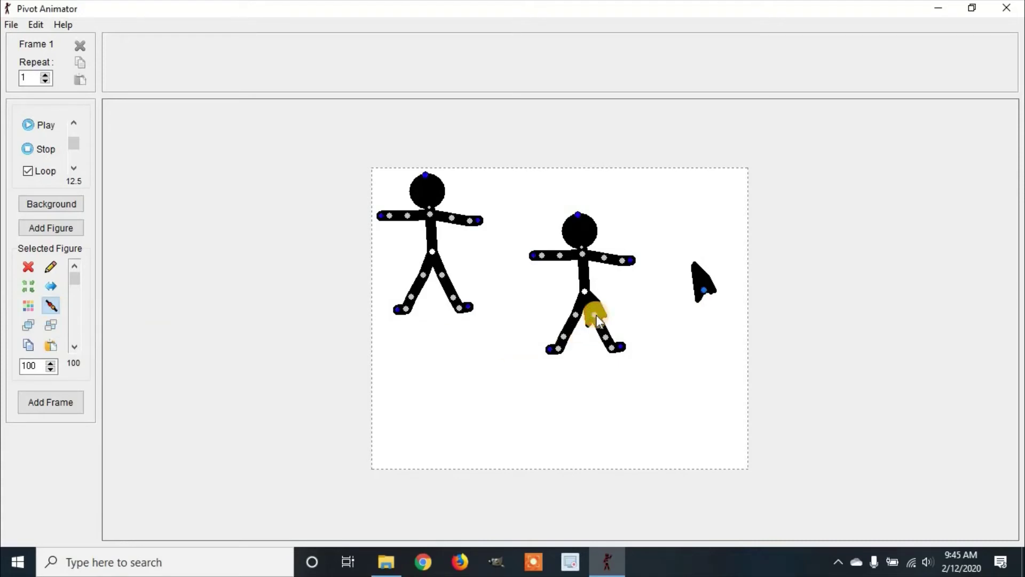
# Mirror another copy of the thigh shape and fit it over the center figure's left-hand thigh, keeping the spare one in the canvas's upper-right corner
pyautogui.click(703, 291)
pyautogui.moveTo(695, 292); pyautogui.dragTo(682, 334)
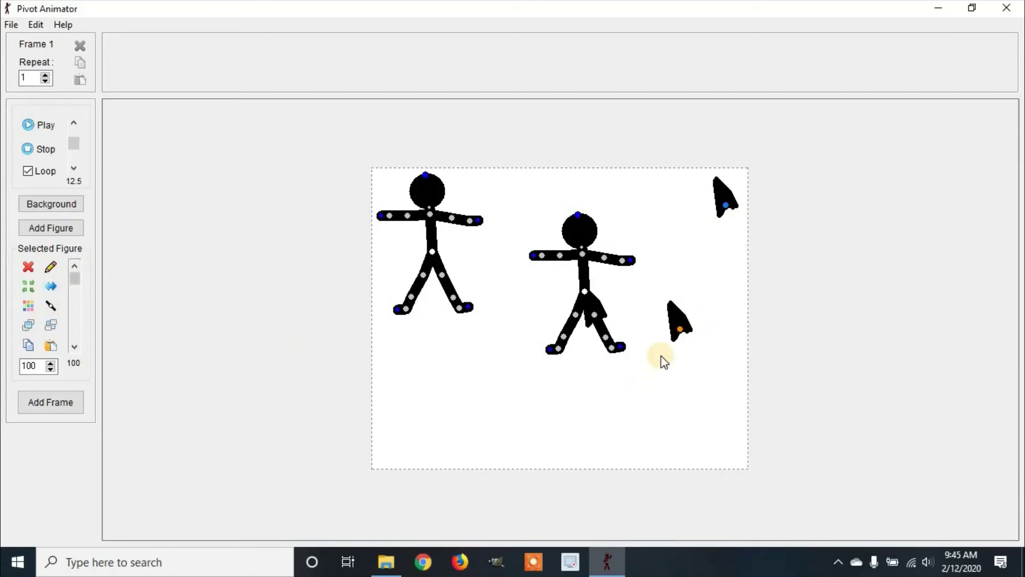
pyautogui.moveTo(684, 336); pyautogui.dragTo(501, 319)
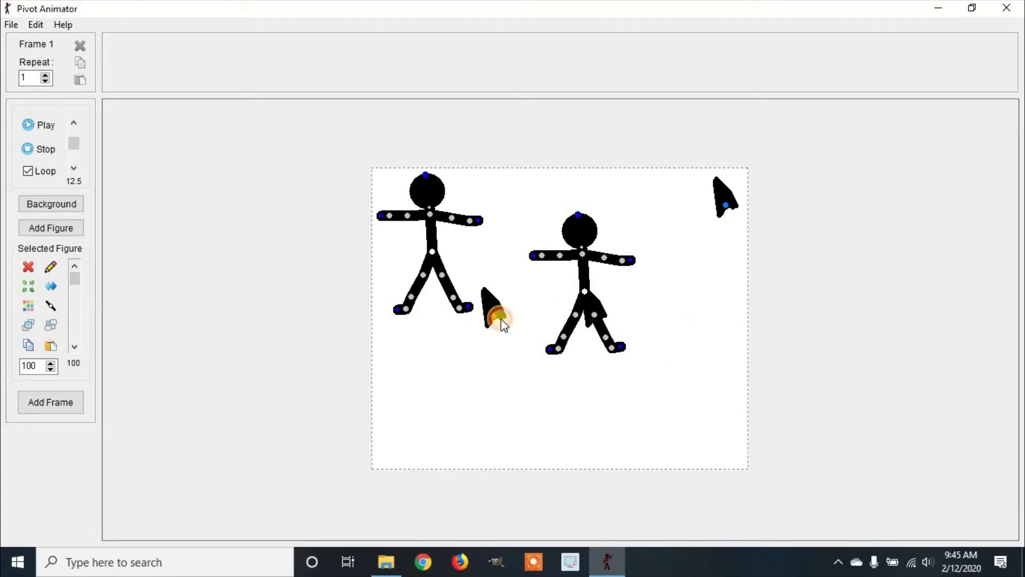
pyautogui.click(49, 290)
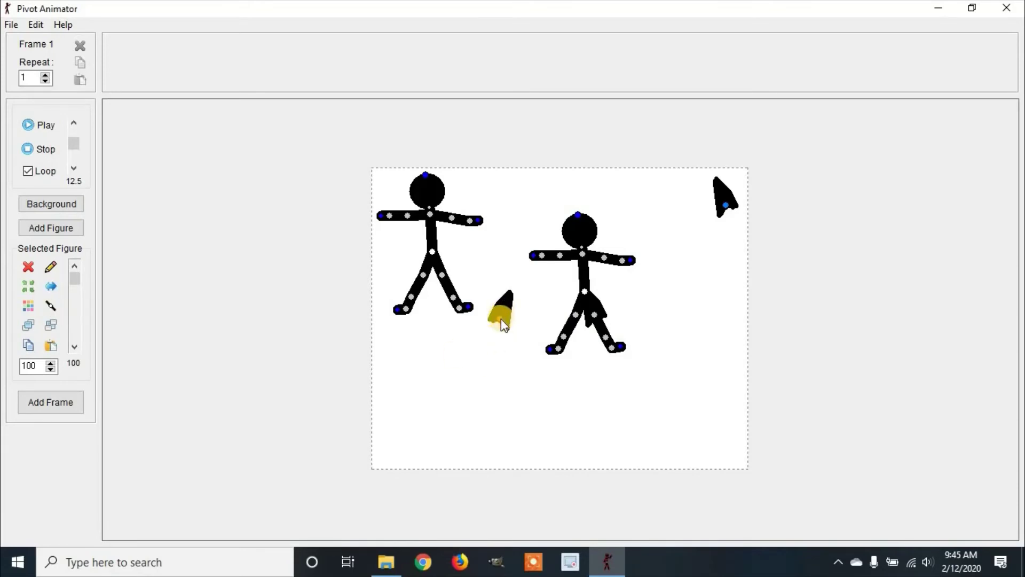
pyautogui.moveTo(501, 319); pyautogui.dragTo(578, 328)
pyautogui.click(563, 312)
pyautogui.click(555, 306)
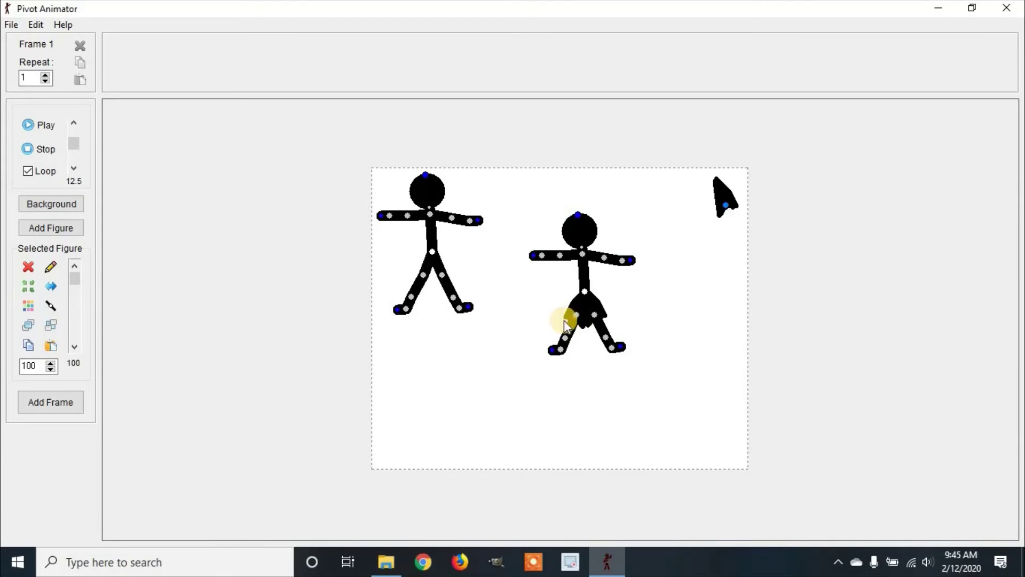
# Join the mirrored thigh shape to the upper joint of the center figure's left-hand leg and adjust the pose of the legs
pyautogui.click(50, 306)
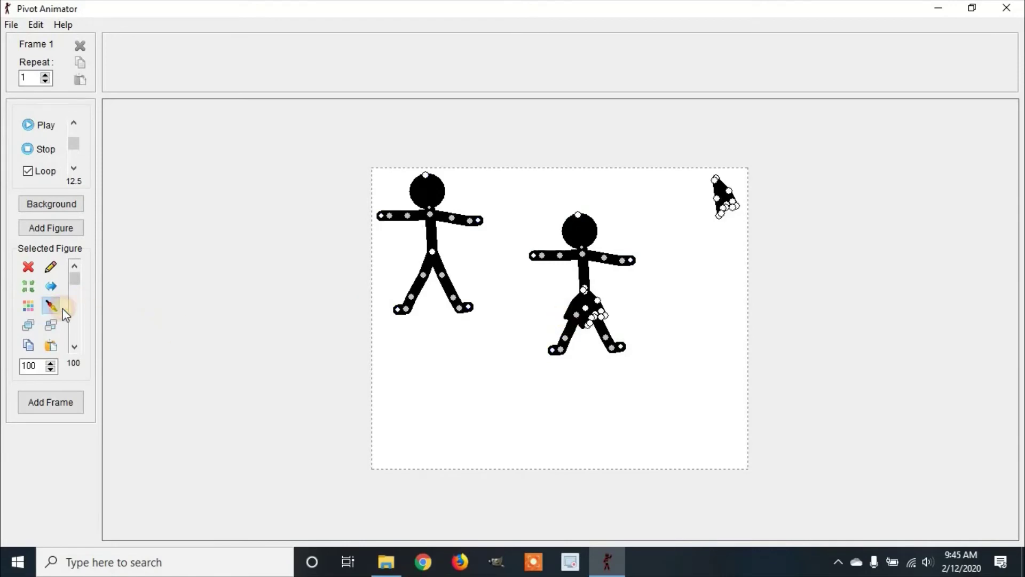
pyautogui.click(576, 315)
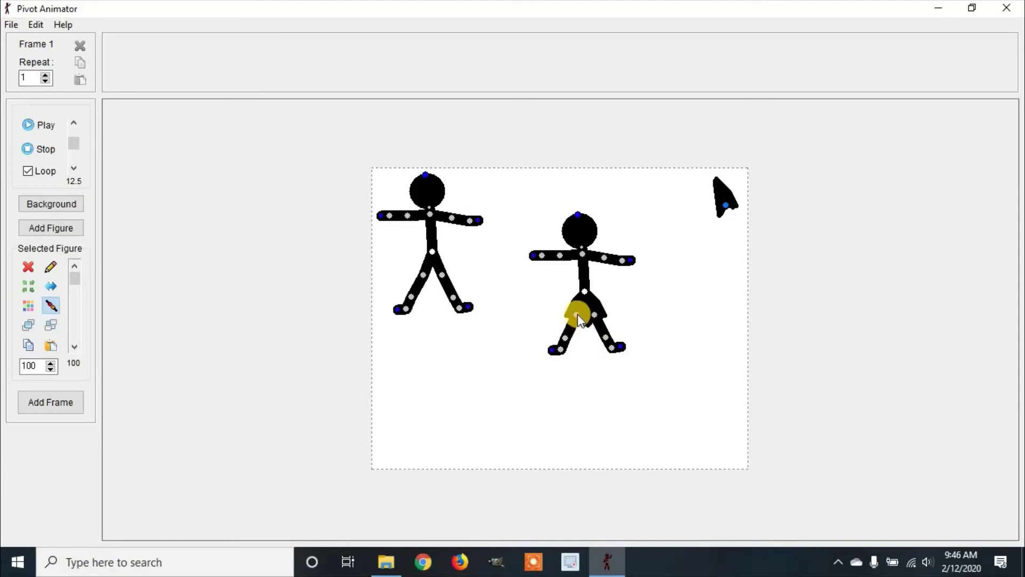
pyautogui.moveTo(579, 318); pyautogui.dragTo(538, 271)
pyautogui.moveTo(562, 316)
pyautogui.mouseDown()
pyautogui.moveTo(523, 267)
pyautogui.moveTo(573, 314)
pyautogui.moveTo(620, 305)
pyautogui.moveTo(605, 323)
pyautogui.moveTo(618, 331)
pyautogui.moveTo(647, 314)
pyautogui.moveTo(602, 320)
pyautogui.moveTo(566, 305)
pyautogui.moveTo(561, 332)
pyautogui.moveTo(570, 320)
pyautogui.mouseUp()
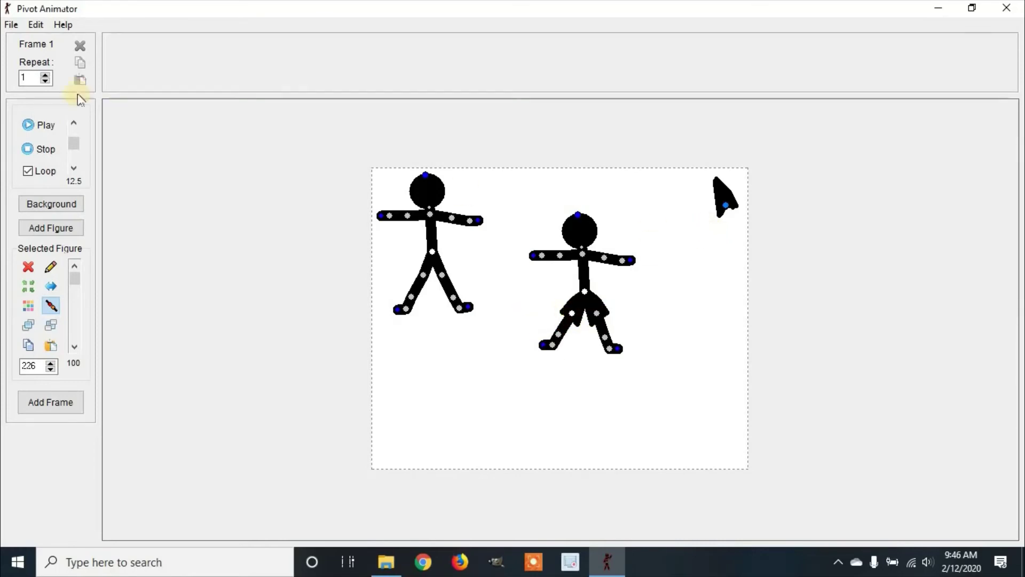
# Start a new figure in the Stick Figure Builder with its origin on the right-hand leg's joint above the ankle and shorten its first segment
pyautogui.click(51, 269)
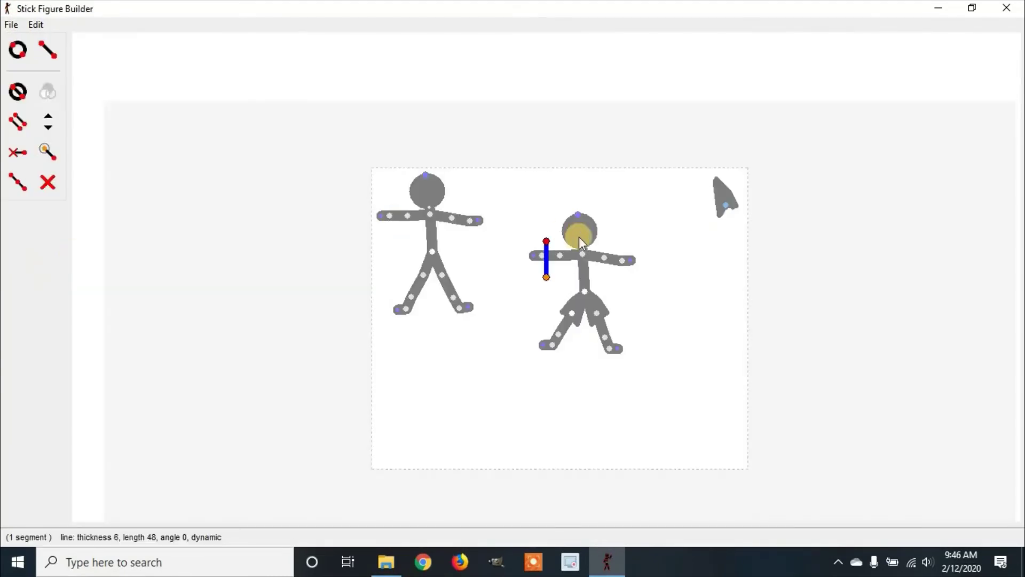
pyautogui.moveTo(551, 277); pyautogui.dragTo(619, 337)
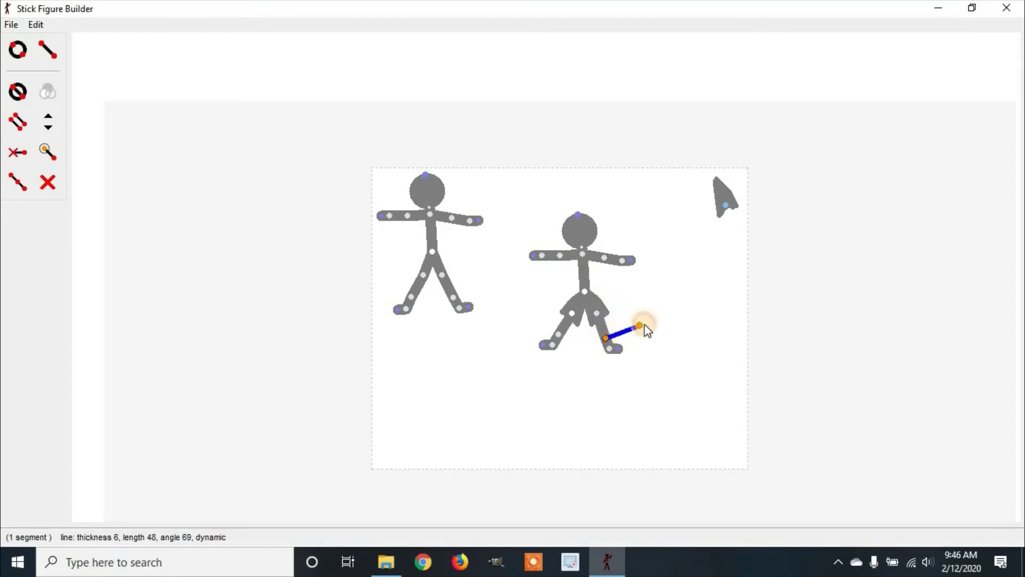
pyautogui.moveTo(646, 323); pyautogui.dragTo(618, 342)
# Add a second line segment from the origin toward the inner side of the lower leg, thickness 7 and length 16
pyautogui.press('l')
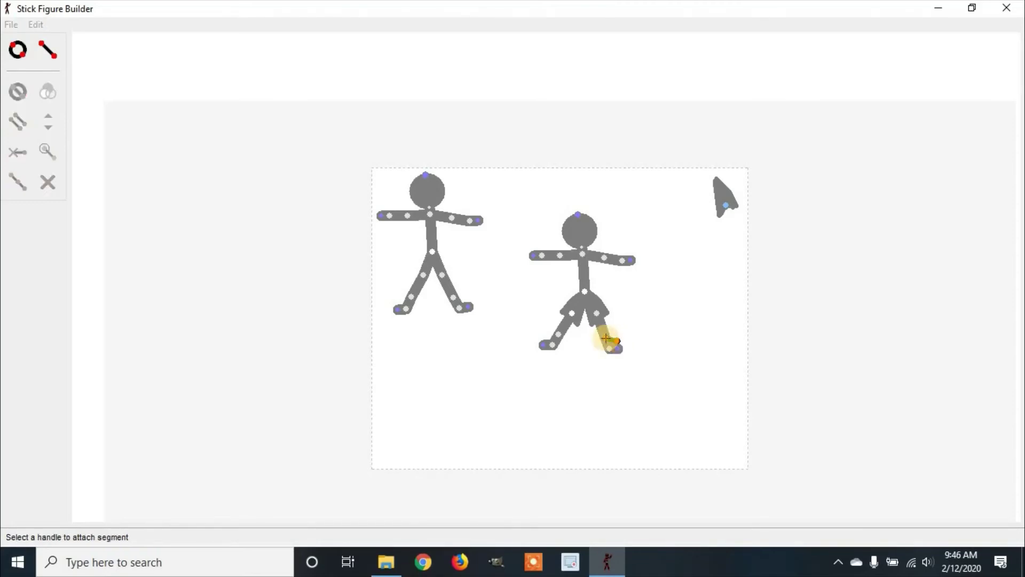
pyautogui.click(614, 340)
pyautogui.click(611, 340)
pyautogui.click(606, 338)
pyautogui.moveTo(616, 344); pyautogui.dragTo(600, 347)
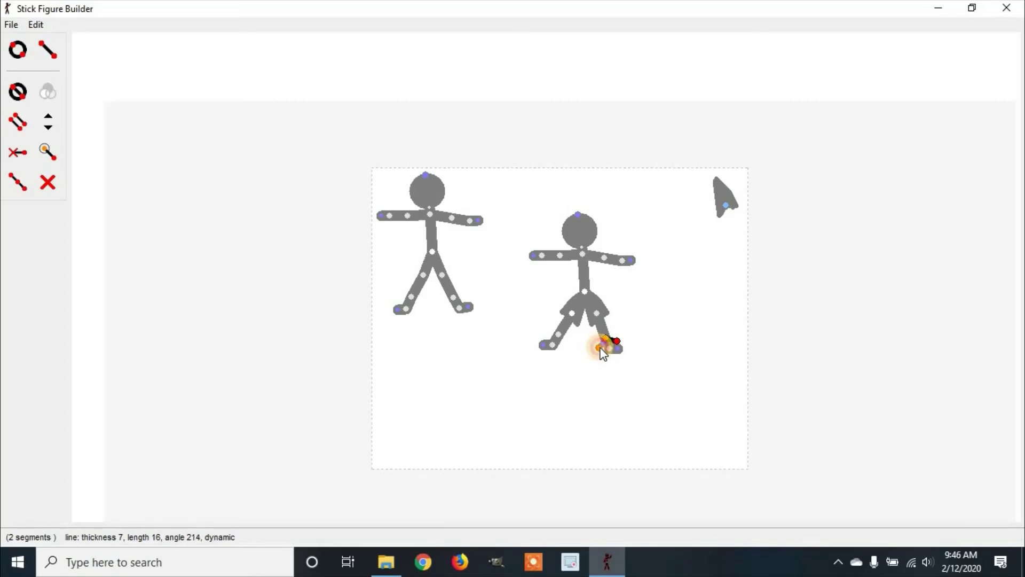
# Outline the lower leg with connected line segments of thickness 7, running up both sides to meet at the upper leg joint
pyautogui.press('l')
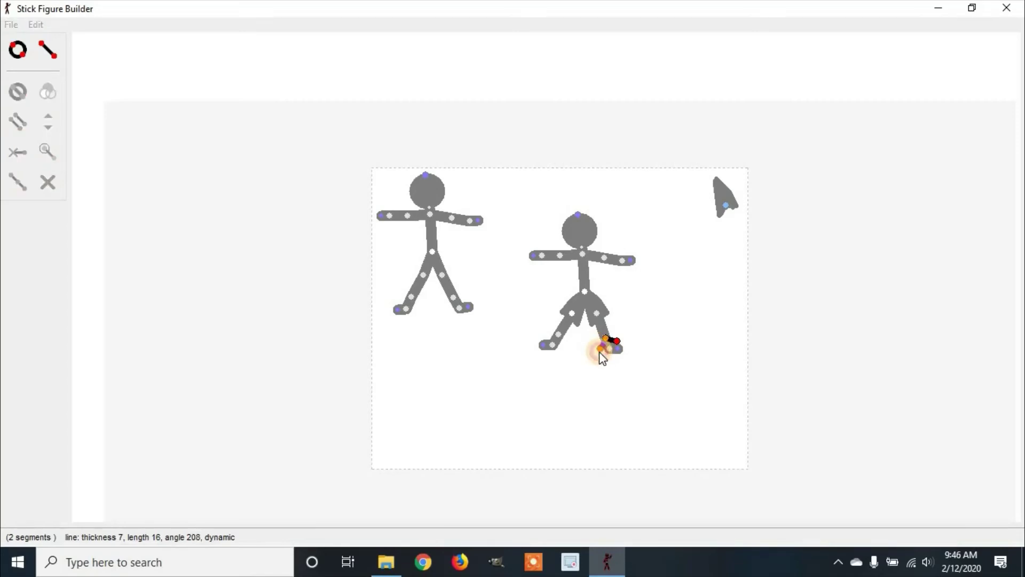
pyautogui.moveTo(599, 351); pyautogui.dragTo(589, 340)
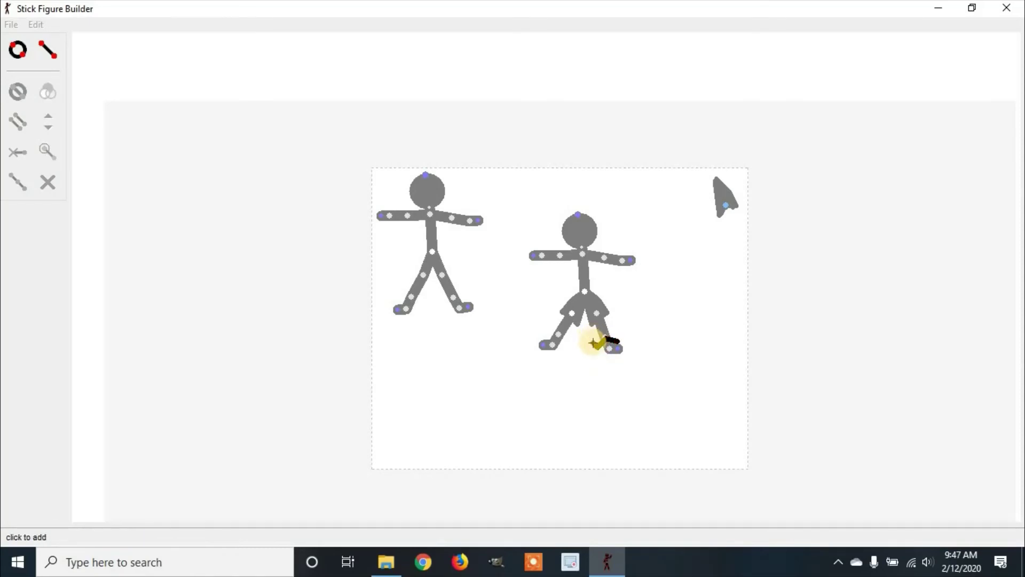
pyautogui.click(594, 348)
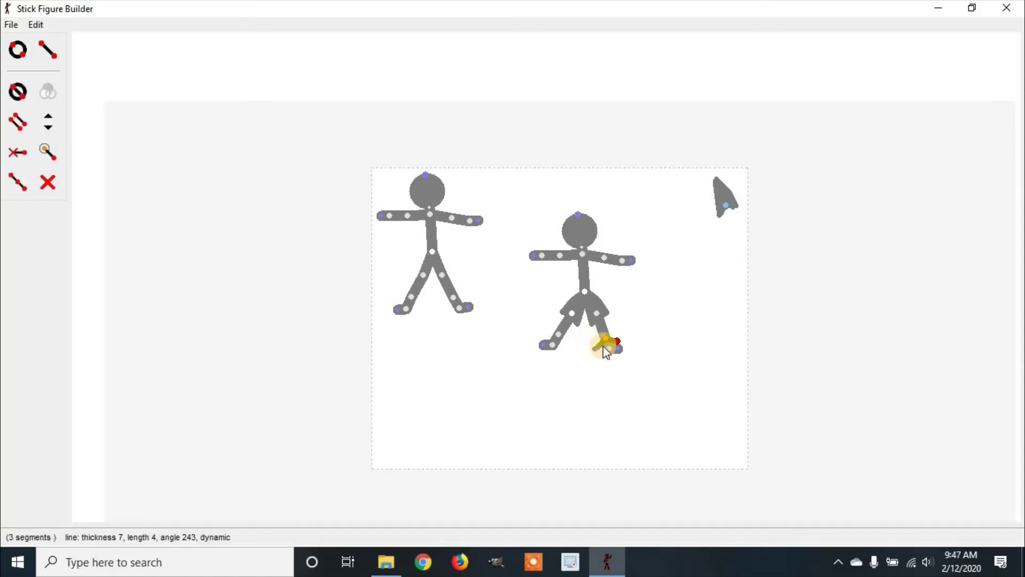
pyautogui.click(596, 349)
pyautogui.click(603, 339)
pyautogui.click(591, 335)
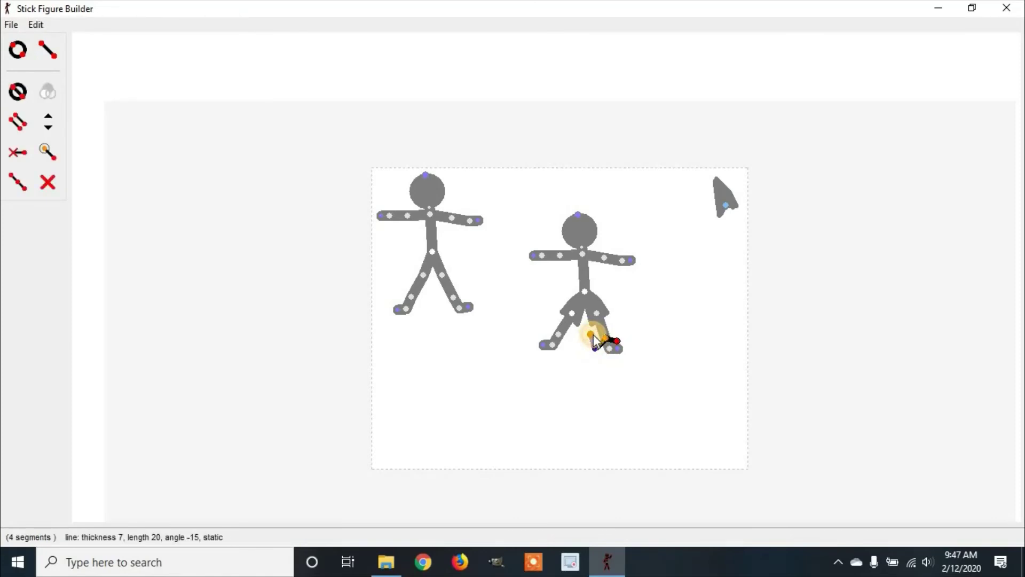
pyautogui.click(593, 339)
pyautogui.click(590, 333)
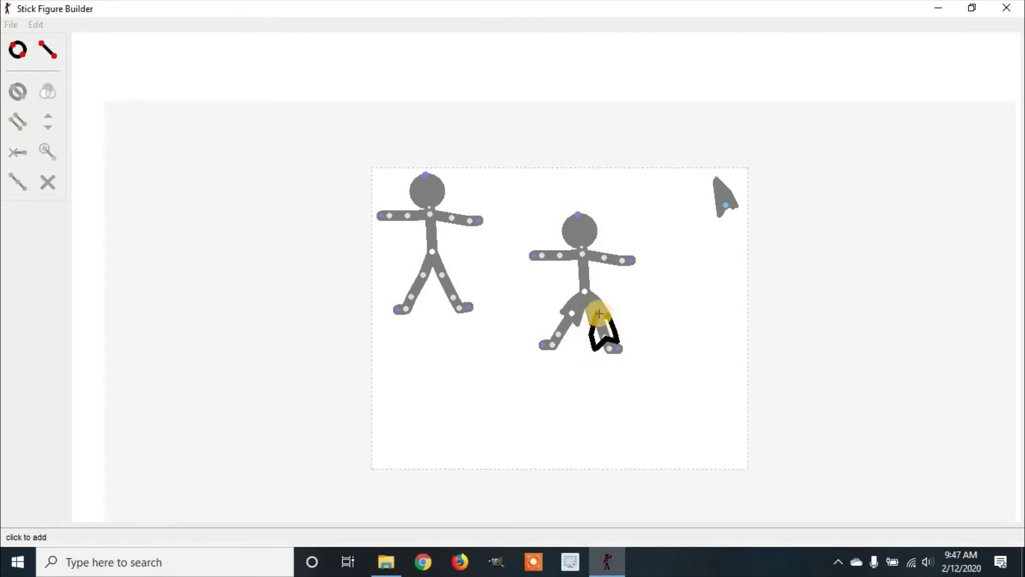
pyautogui.click(598, 312)
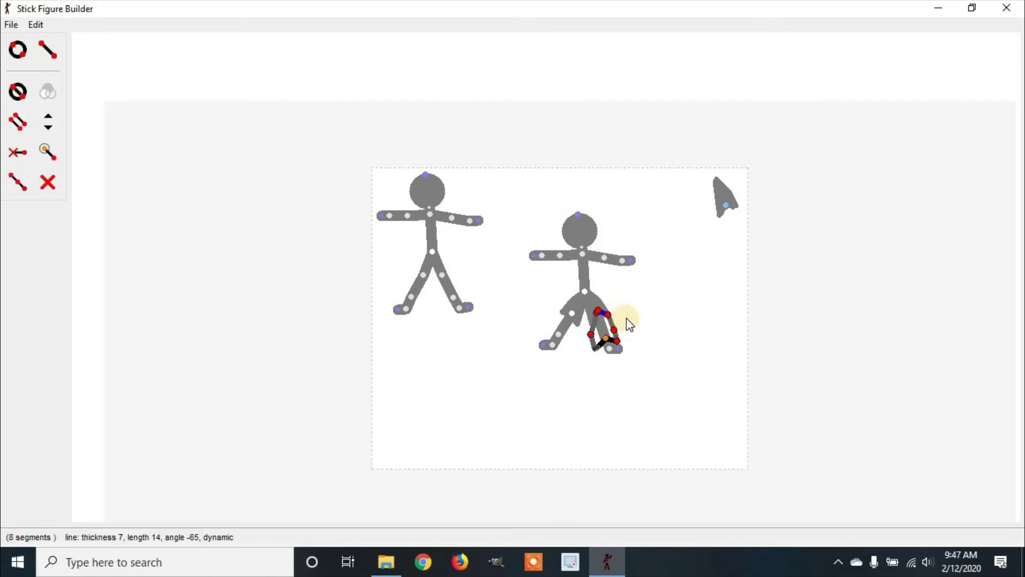
# Fill the inside of the lower-leg outline with more line segments and make the segments static
pyautogui.press('s')
pyautogui.click(597, 313)
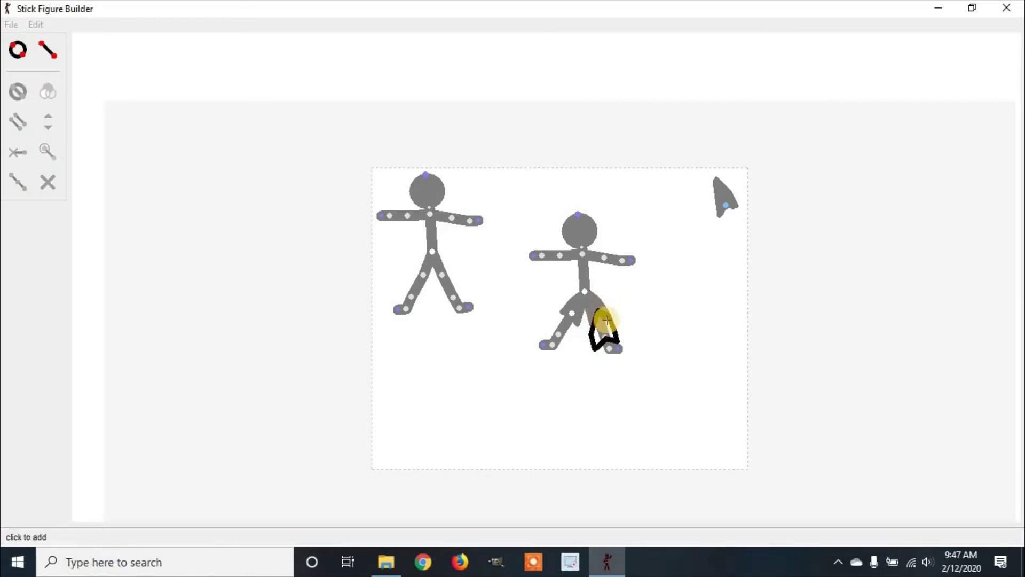
pyautogui.click(609, 321)
pyautogui.press('s')
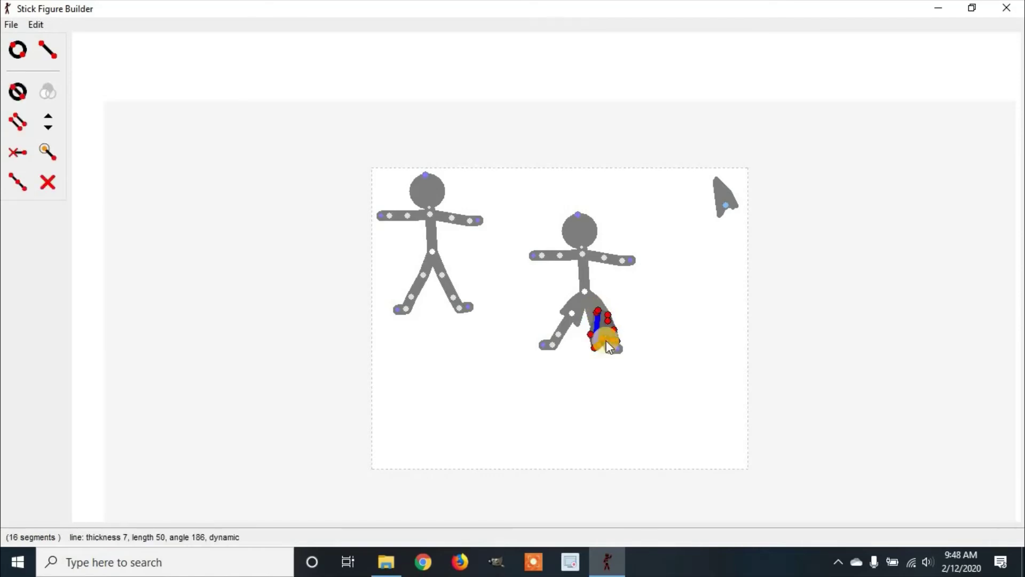
pyautogui.press('s')
# Add the filled lower-leg shape to the animation under the name bottom
pyautogui.click(10, 26)
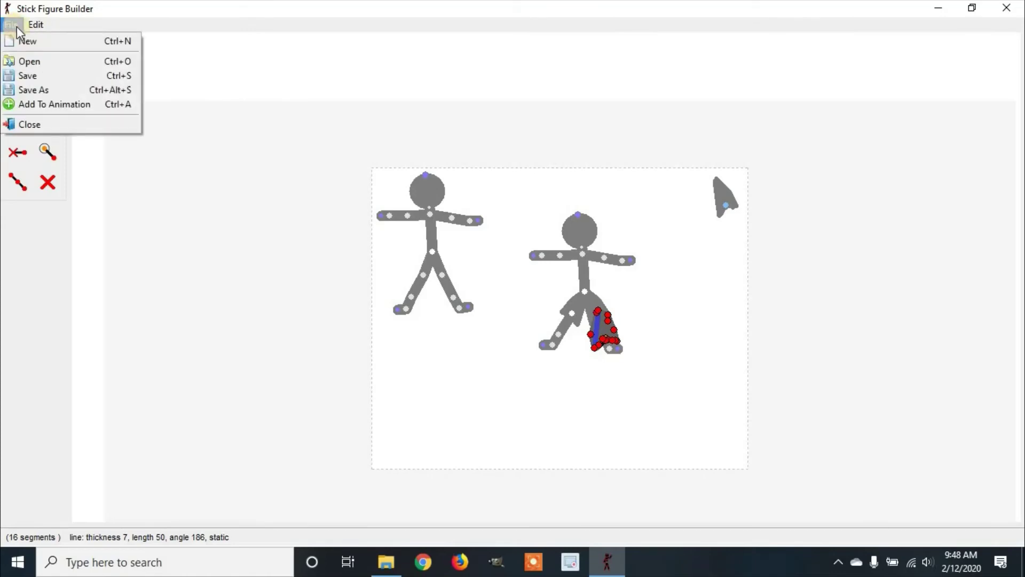
pyautogui.click(43, 103)
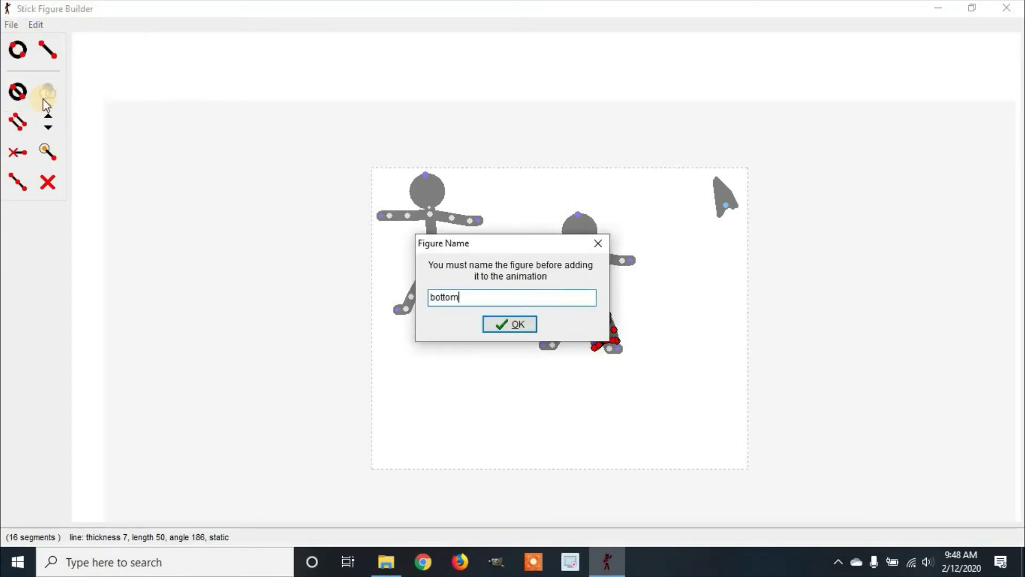
pyautogui.press('Return')
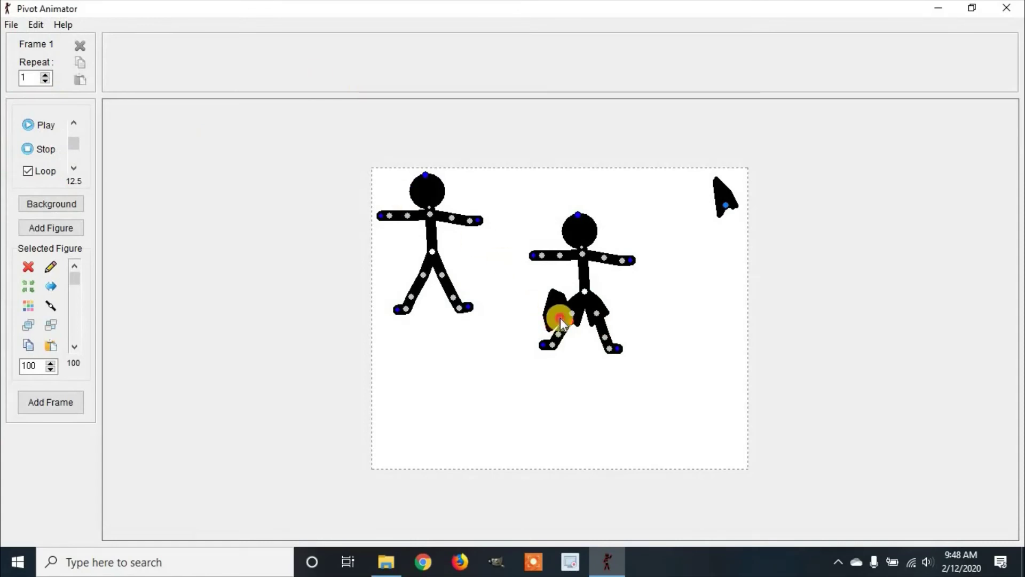
# Place the bottom shape below the spare thigh shape and reopen it for editing to make its dynamic segment static
pyautogui.moveTo(561, 323); pyautogui.dragTo(726, 264)
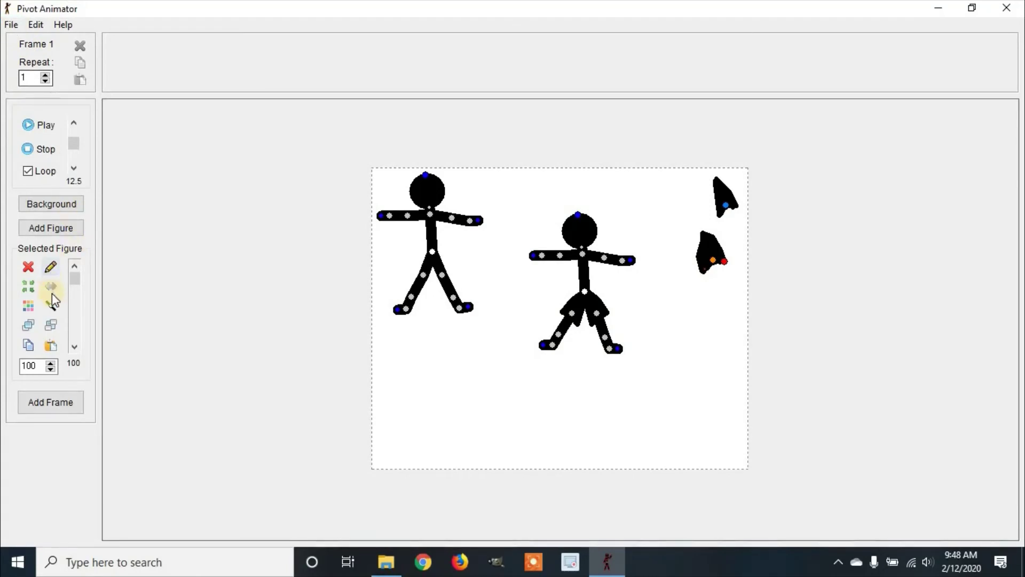
pyautogui.click(51, 270)
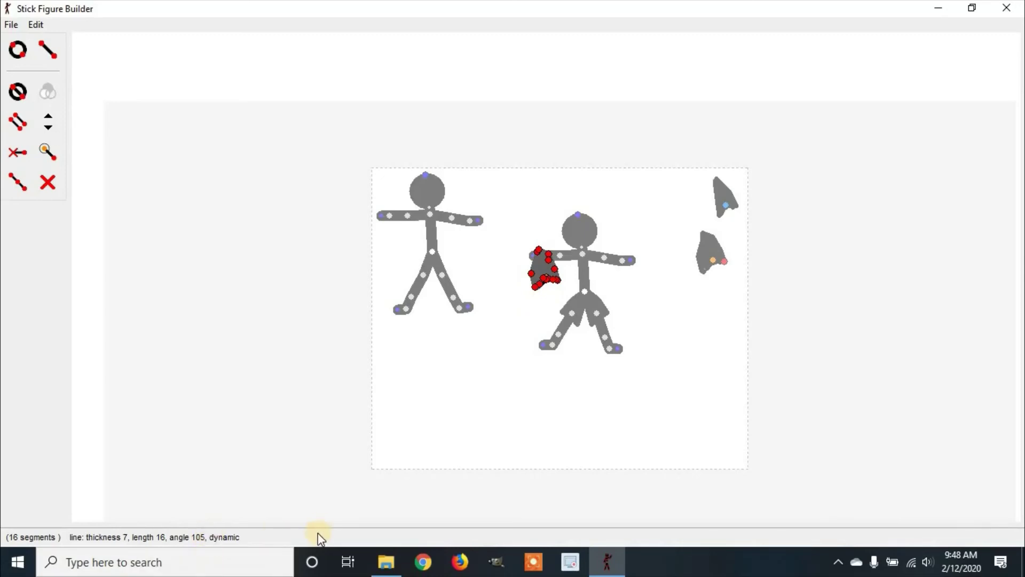
pyautogui.press('s')
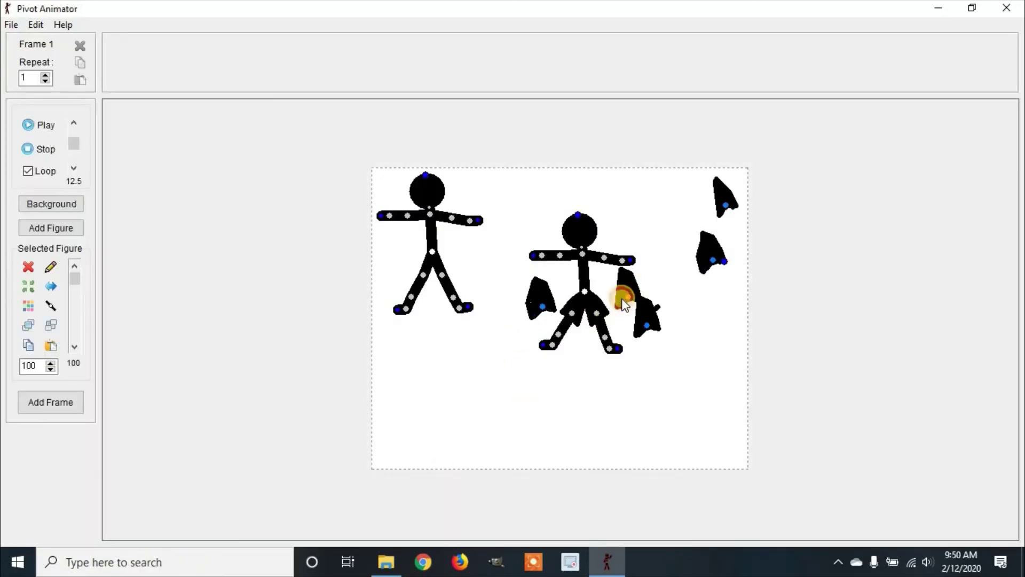
# Delete the four surplus body-part shapes along with their unused figure types, and move the remaining lower-leg shape away from the center figure
pyautogui.moveTo(647, 326); pyautogui.dragTo(726, 304)
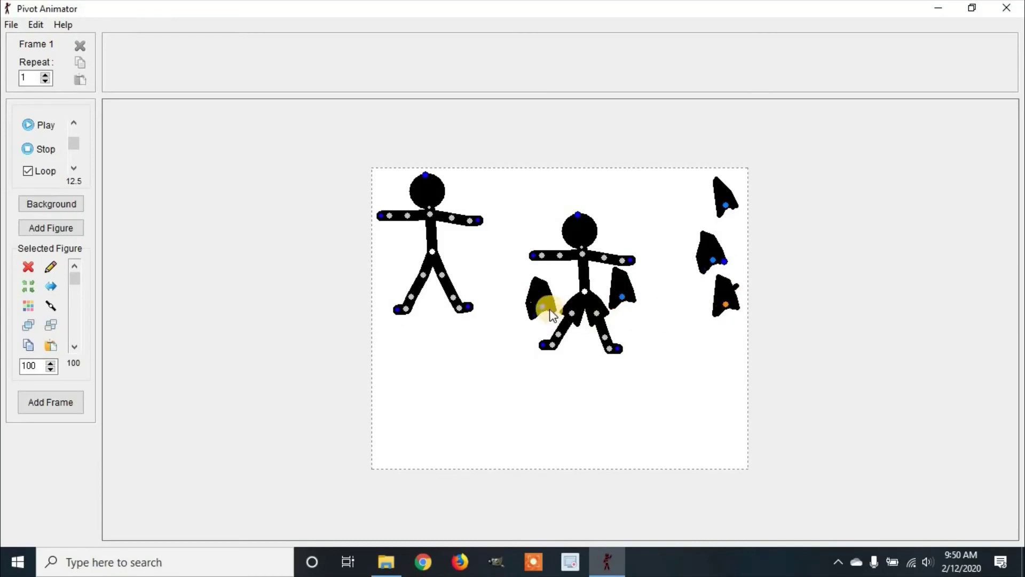
pyautogui.moveTo(549, 310); pyautogui.dragTo(728, 348)
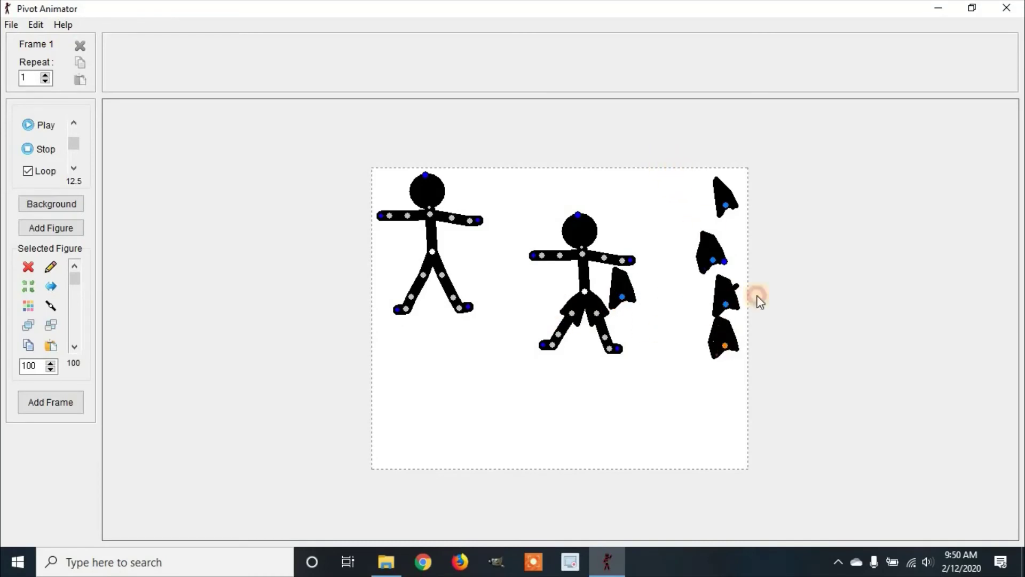
pyautogui.moveTo(671, 158); pyautogui.dragTo(882, 470)
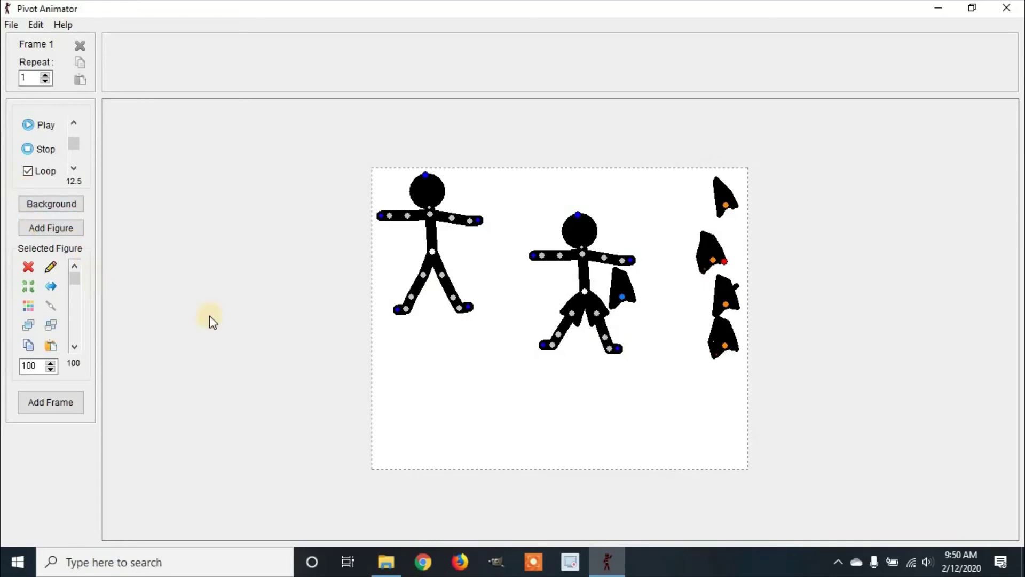
pyautogui.click(27, 267)
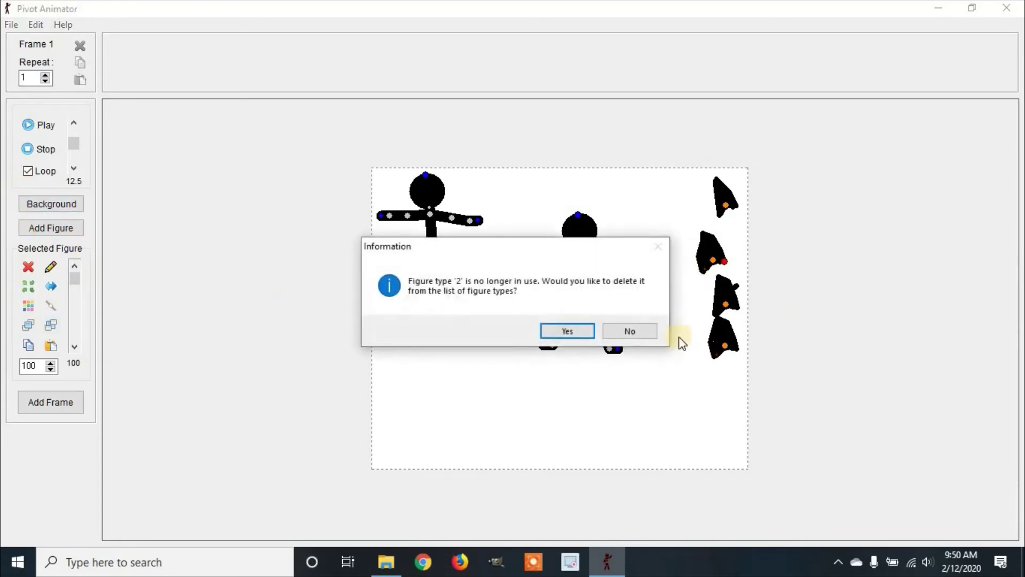
pyautogui.click(569, 329)
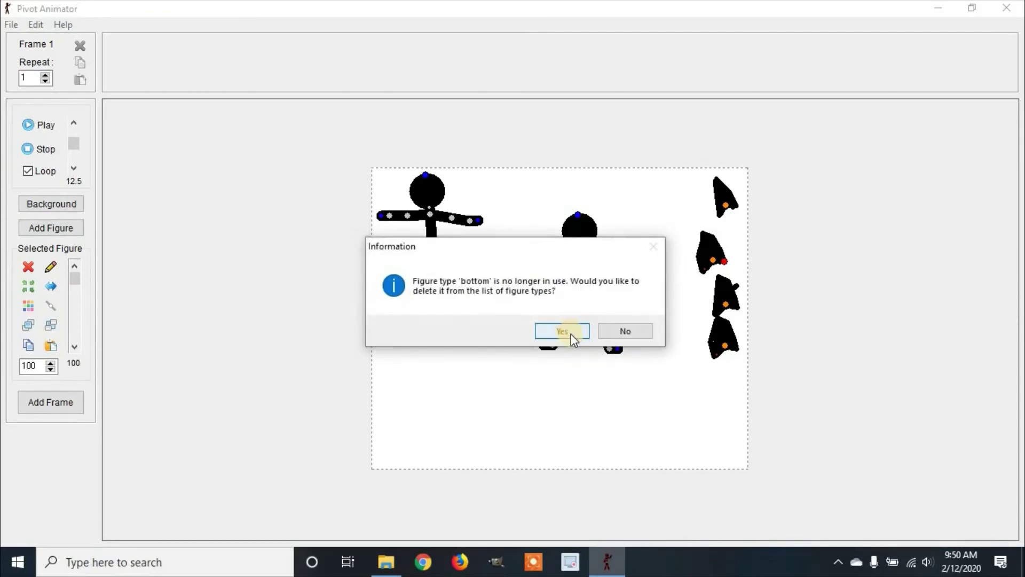
pyautogui.click(572, 334)
pyautogui.click(572, 335)
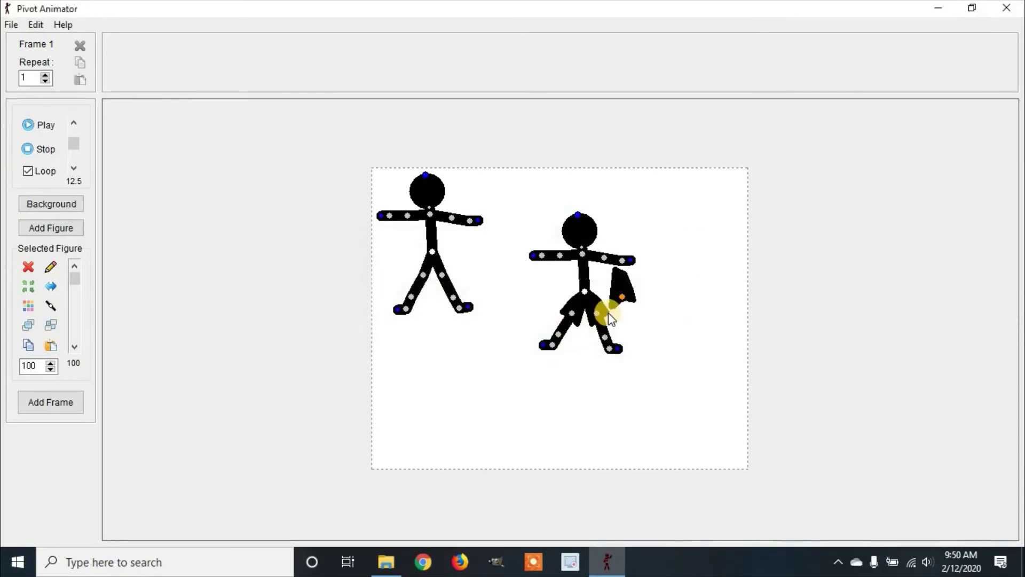
pyautogui.moveTo(622, 296); pyautogui.dragTo(652, 295)
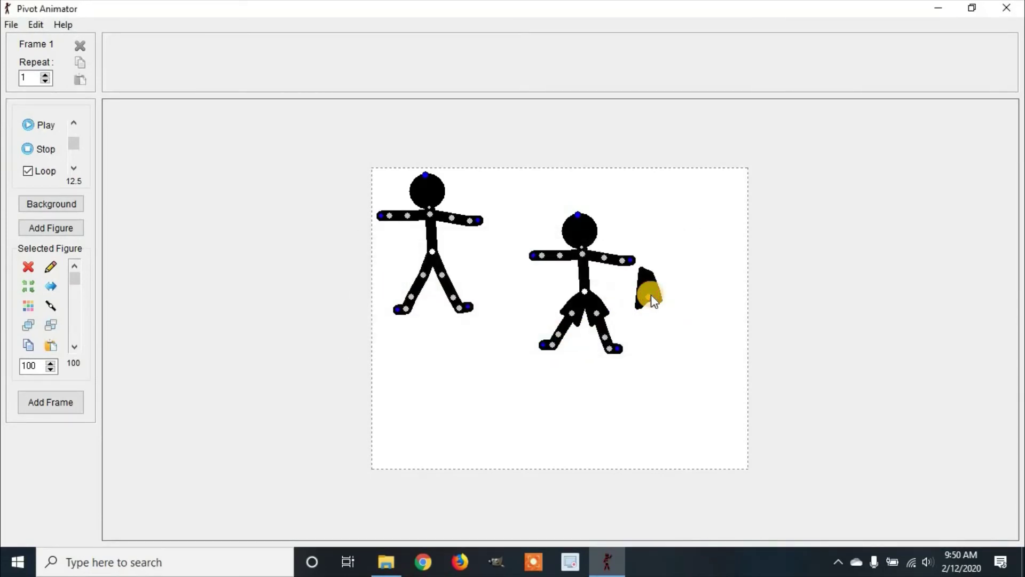
# Undo the lower-leg shape's last move, place it well clear of the center figure, and create a duplicate just below it
pyautogui.hotkey('ctrl', 'z')
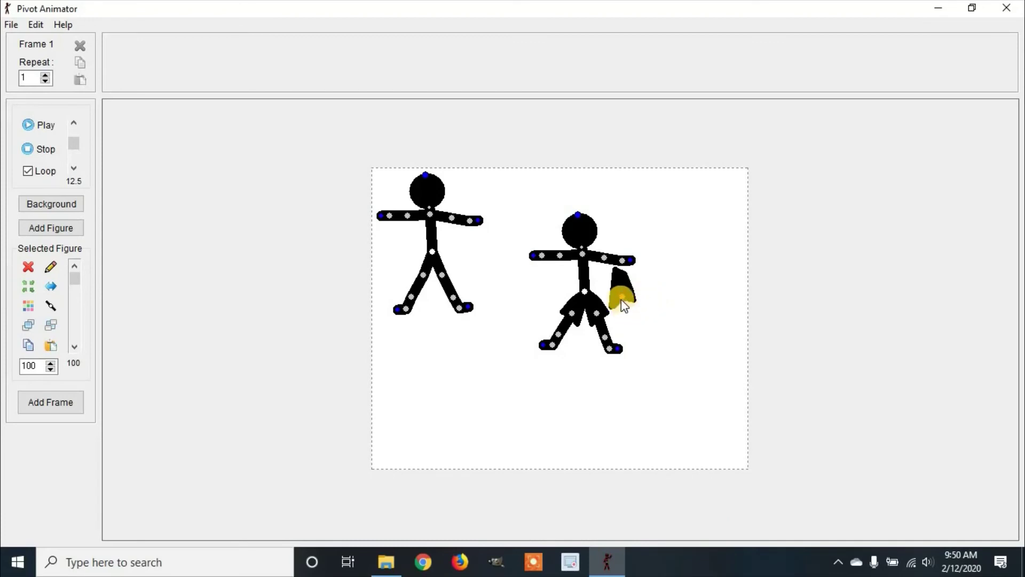
pyautogui.moveTo(623, 304); pyautogui.dragTo(699, 237)
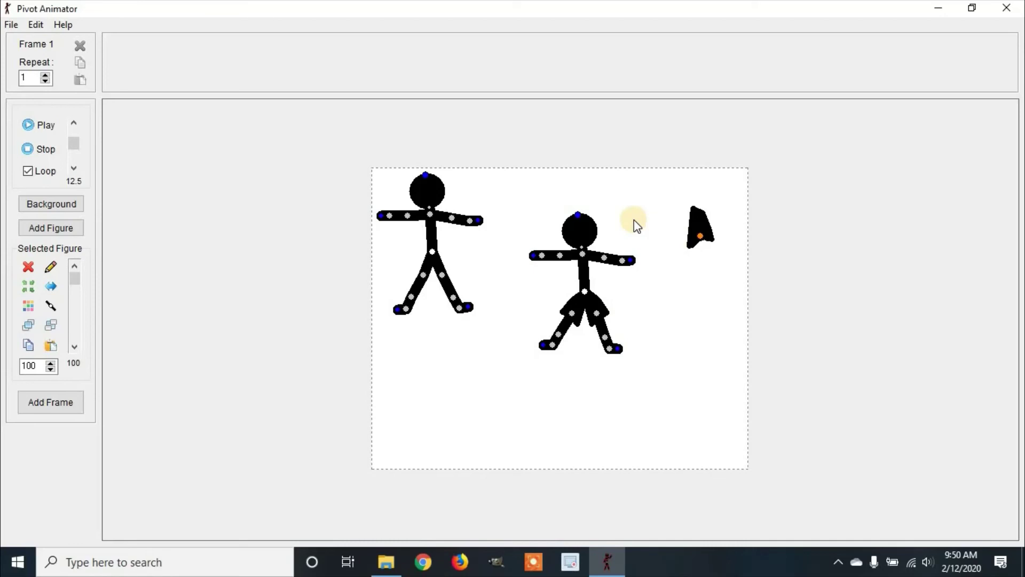
pyautogui.keyDown('ctrl'); pyautogui.moveTo(701, 235); pyautogui.dragTo(700, 299); pyautogui.keyUp('ctrl')
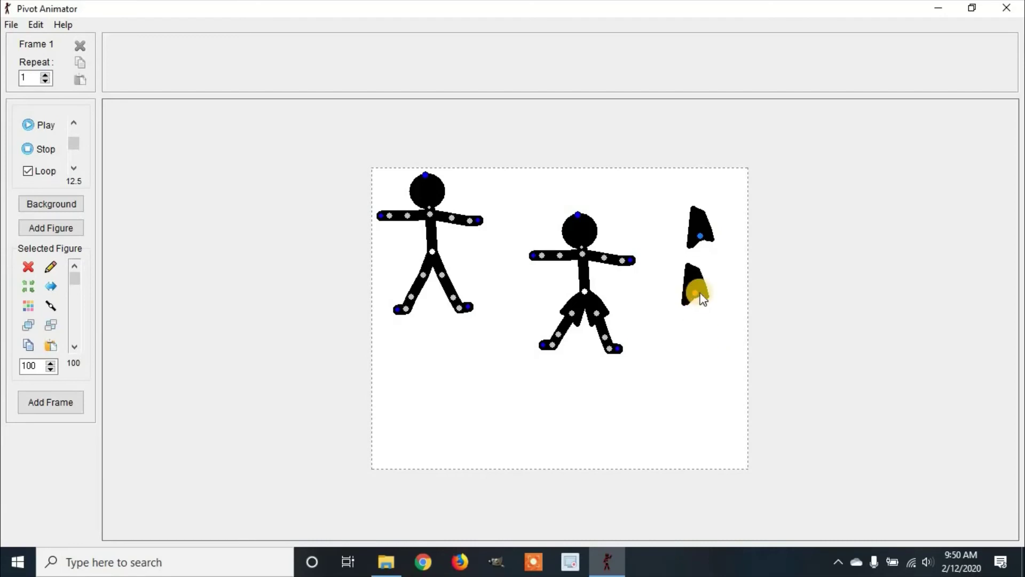
# Join another copy of the lower-leg shape to the center figure's right-hand lower leg and swing that leg outward
pyautogui.keyDown('ctrl'); pyautogui.moveTo(700, 236); pyautogui.dragTo(597, 340); pyautogui.keyUp('ctrl')
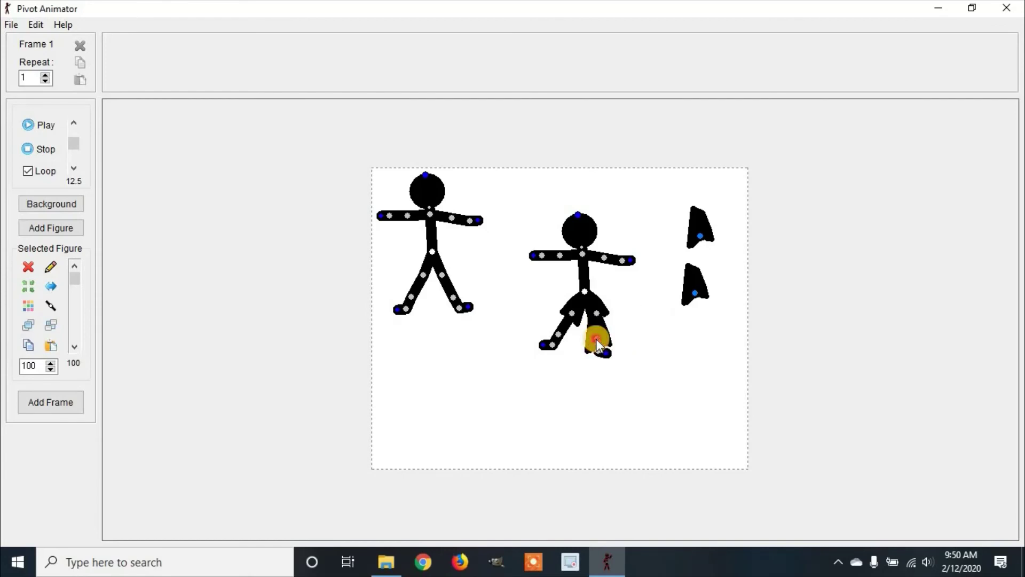
pyautogui.click(51, 306)
pyautogui.click(598, 341)
pyautogui.moveTo(598, 339); pyautogui.dragTo(619, 338)
# Mirror the spare lower-leg shape and join it to the center figure's left-hand lower leg, adjusting the leg's pose
pyautogui.moveTo(695, 293); pyautogui.dragTo(479, 361)
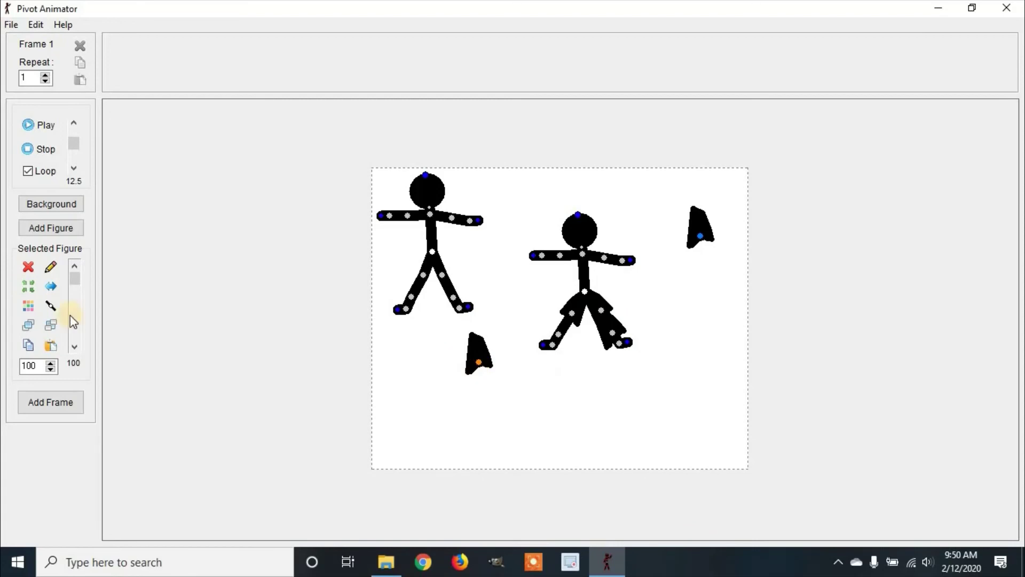
pyautogui.click(53, 287)
pyautogui.moveTo(476, 365); pyautogui.dragTo(555, 331)
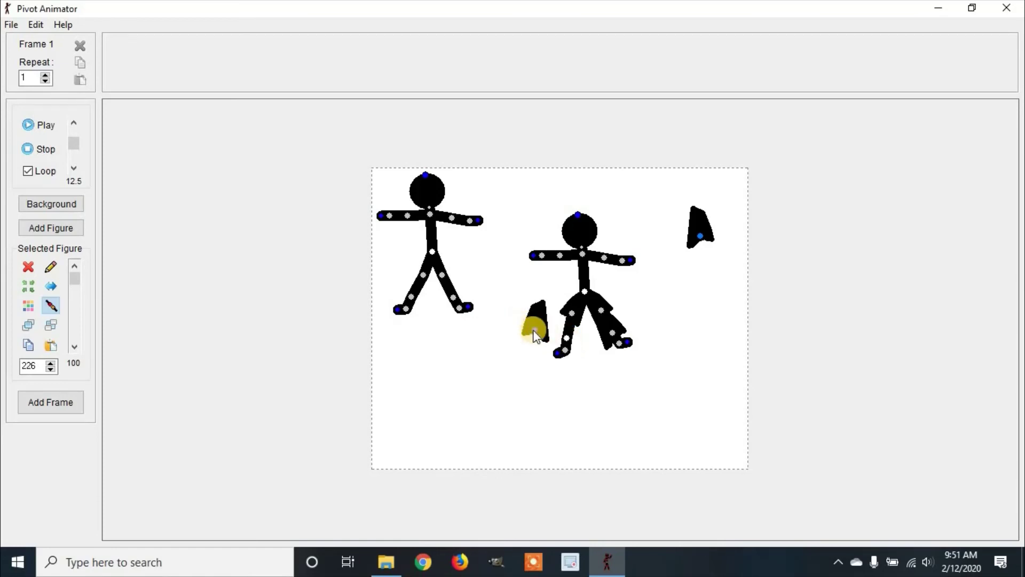
pyautogui.click(50, 305)
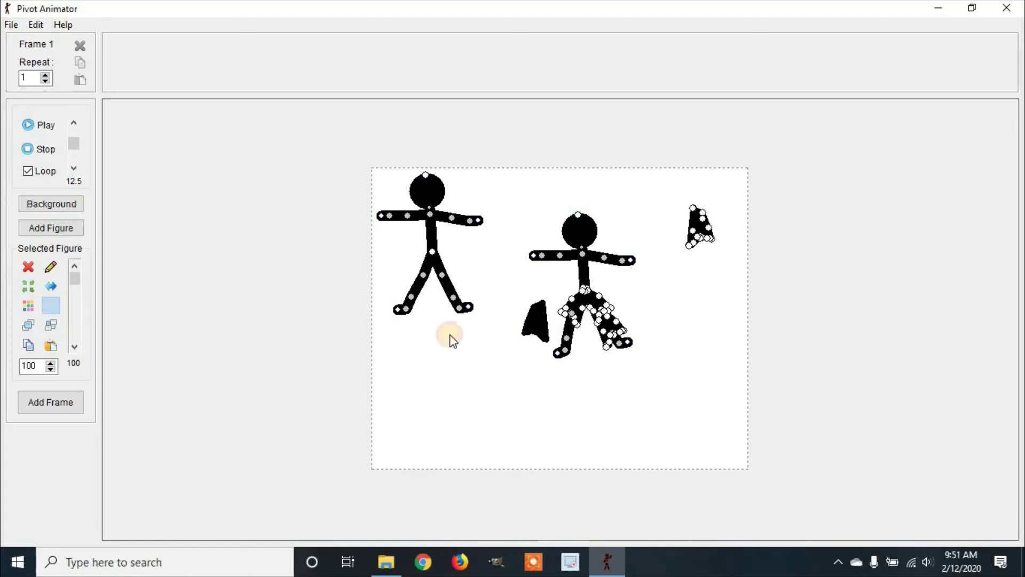
pyautogui.click(567, 338)
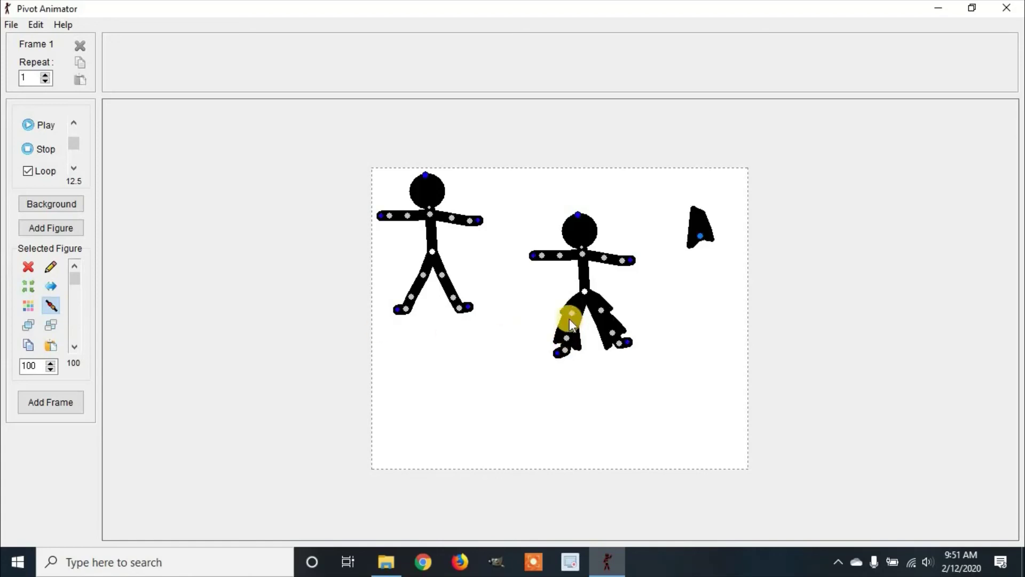
pyautogui.moveTo(572, 315)
pyautogui.mouseDown()
pyautogui.moveTo(513, 267)
pyautogui.moveTo(561, 313)
pyautogui.moveTo(543, 304)
pyautogui.moveTo(516, 282)
pyautogui.moveTo(579, 323)
pyautogui.moveTo(566, 315)
pyautogui.mouseUp()
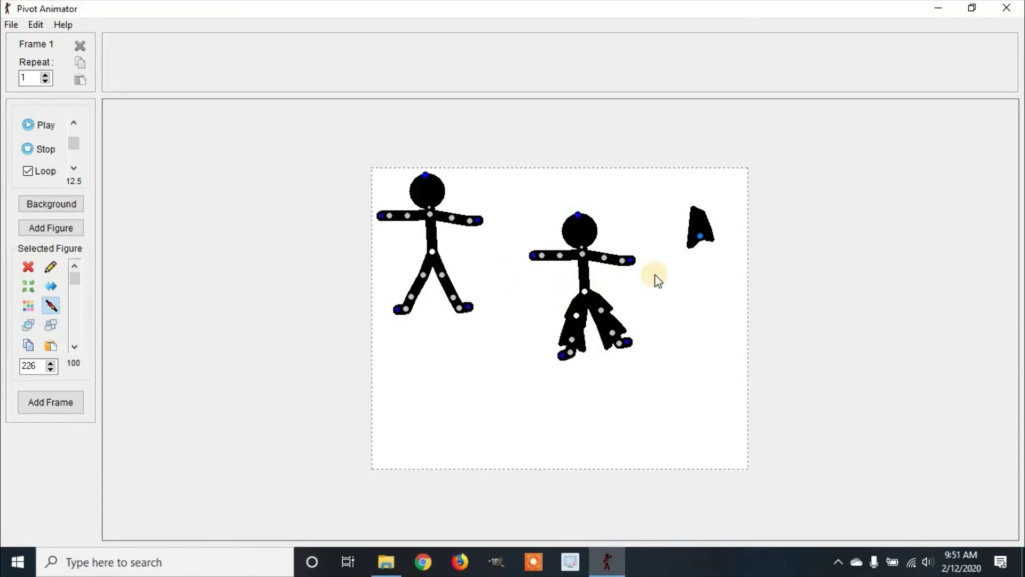
# Duplicate the remaining lower-leg shape, then copy the plain stick figure and place the copy below the original
pyautogui.click(697, 247)
pyautogui.moveTo(697, 248); pyautogui.dragTo(693, 297)
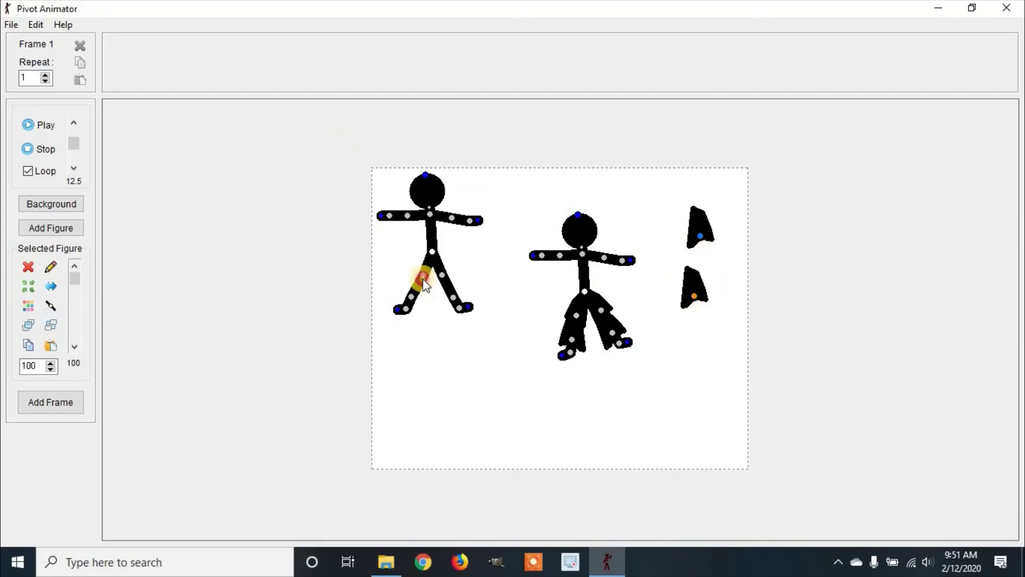
pyautogui.moveTo(432, 251); pyautogui.dragTo(441, 260)
pyautogui.moveTo(346, 147); pyautogui.dragTo(515, 390)
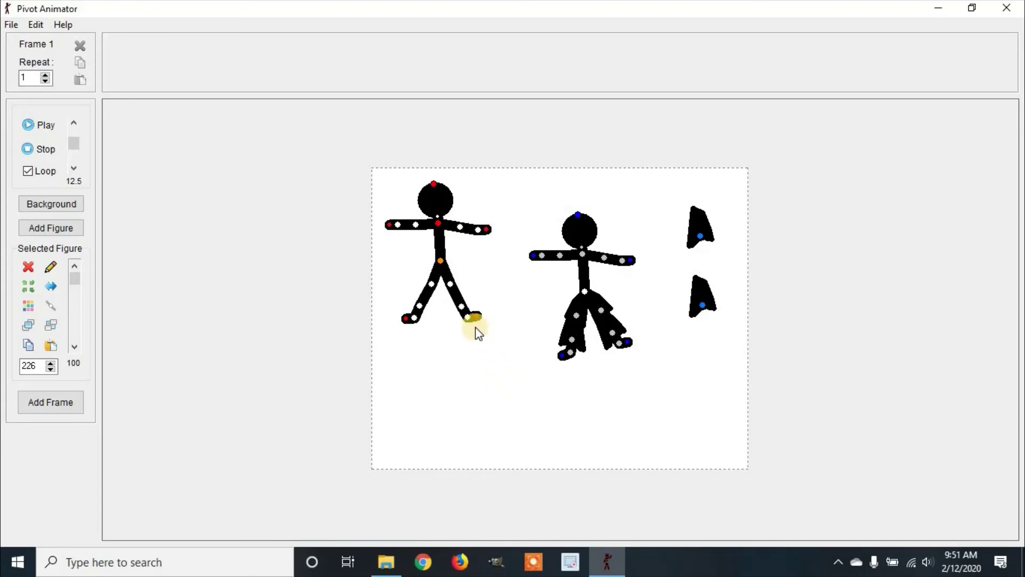
pyautogui.hotkey('ctrl', 'c')
pyautogui.hotkey('ctrl', 'v')
pyautogui.moveTo(440, 261); pyautogui.dragTo(456, 401)
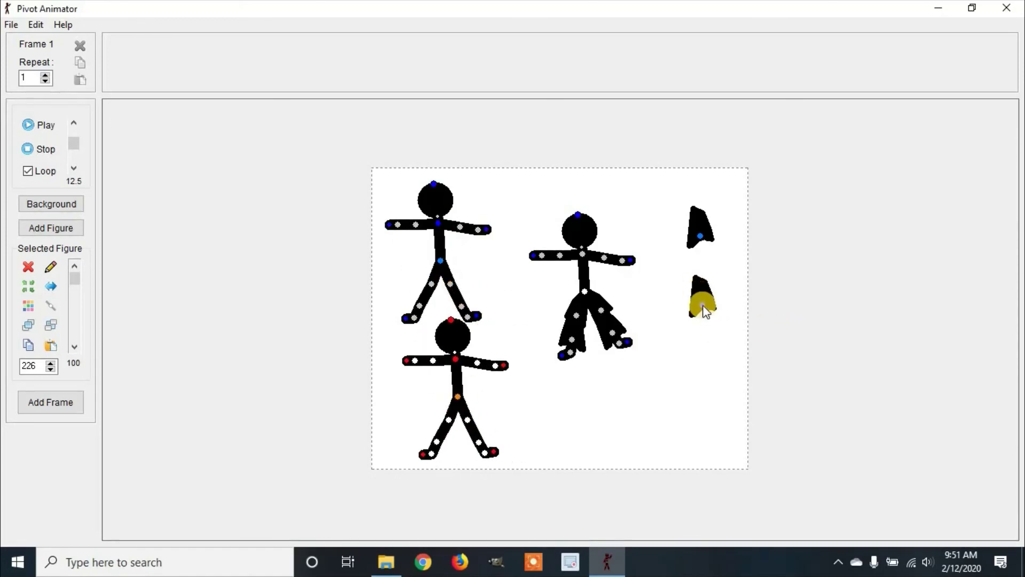
# Place the duplicated lower-leg shape beside the copied figure's legs and color it dark blue
pyautogui.click(704, 313)
pyautogui.moveTo(703, 306); pyautogui.dragTo(579, 396)
pyautogui.moveTo(477, 437); pyautogui.dragTo(508, 414)
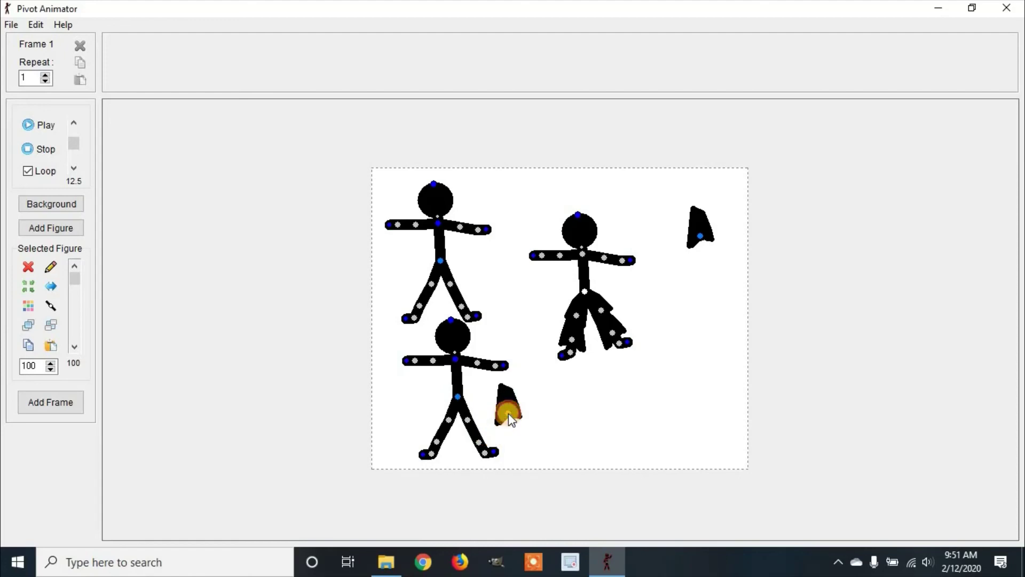
pyautogui.click(29, 305)
pyautogui.click(540, 206)
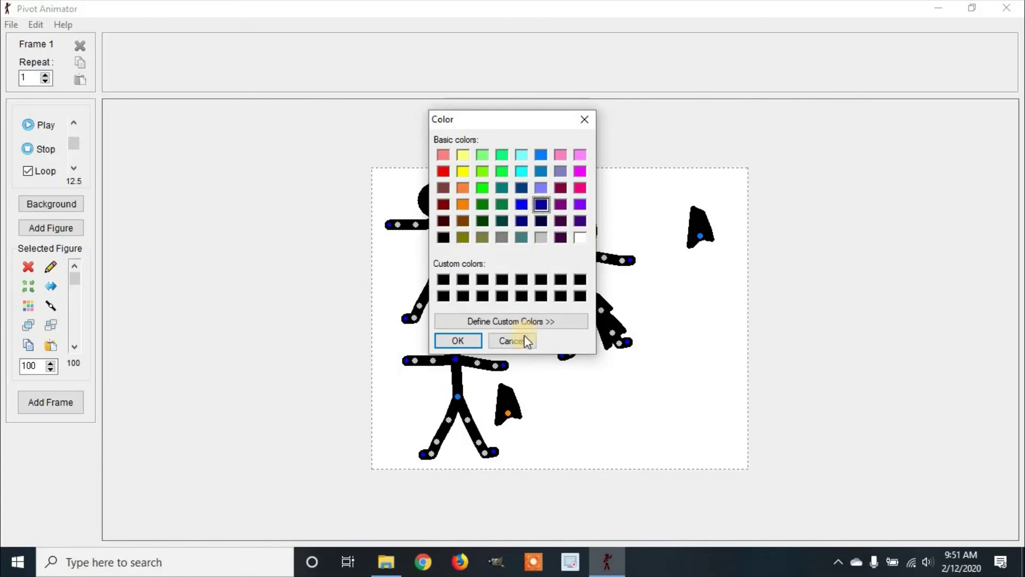
pyautogui.click(455, 341)
# Join the dark blue lower-leg shape to the copied figure's right-hand lower leg
pyautogui.click(519, 411)
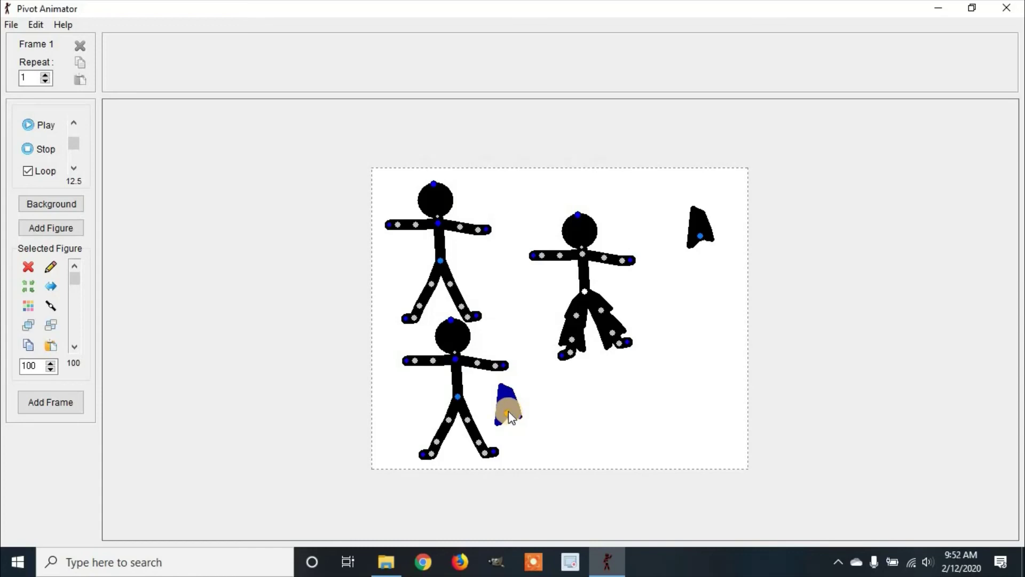
pyautogui.click(50, 306)
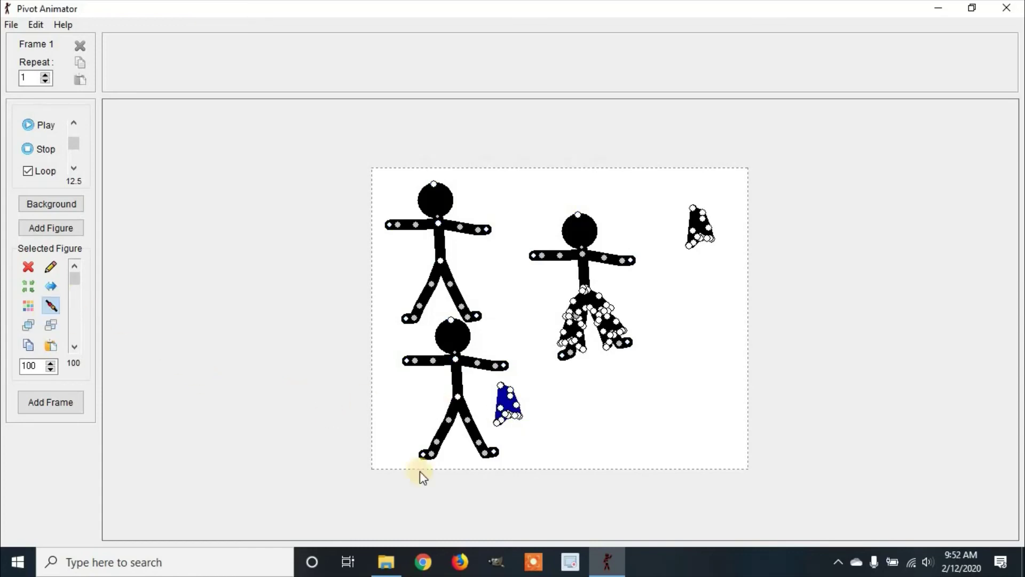
pyautogui.click(479, 442)
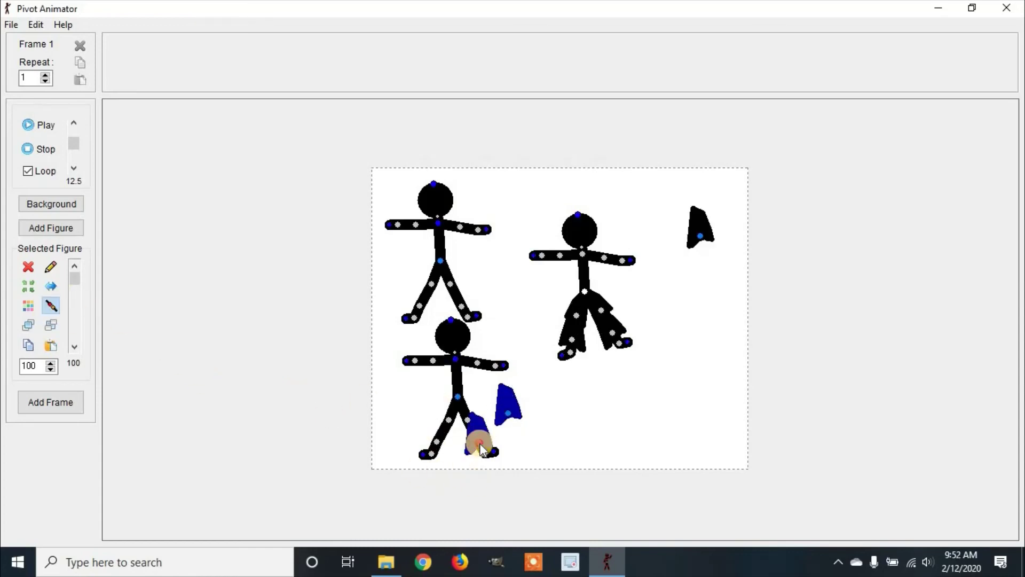
# Mirror the spare dark blue shape, bring it to the front, and join it to the copied figure's left-hand lower leg
pyautogui.moveTo(481, 448); pyautogui.dragTo(538, 409)
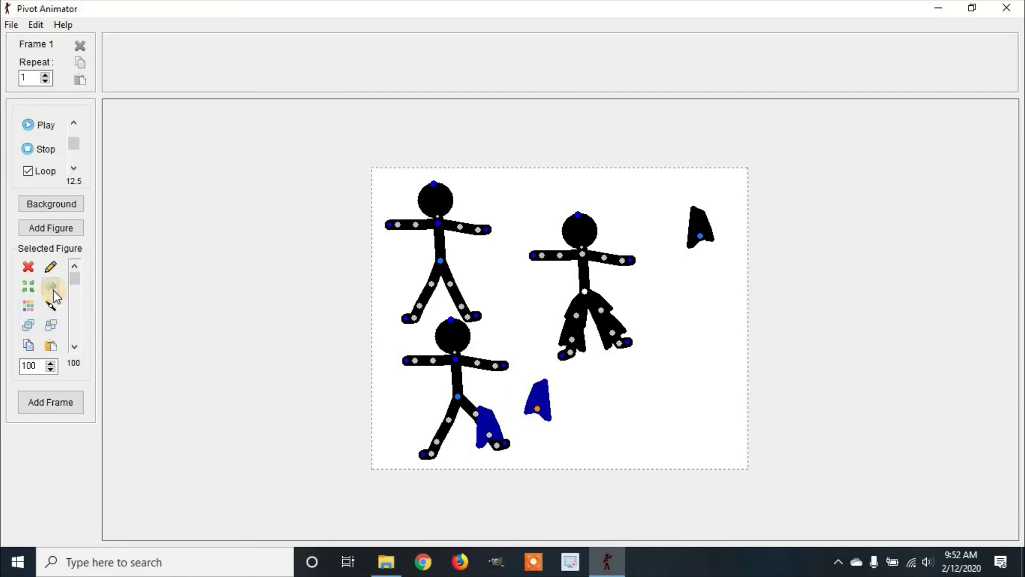
pyautogui.click(29, 304)
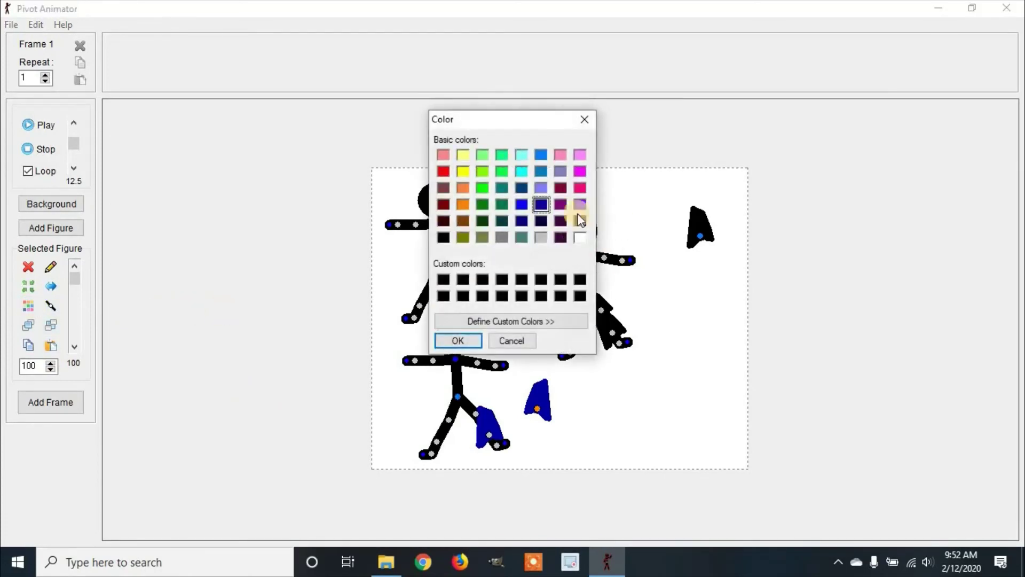
pyautogui.click(458, 340)
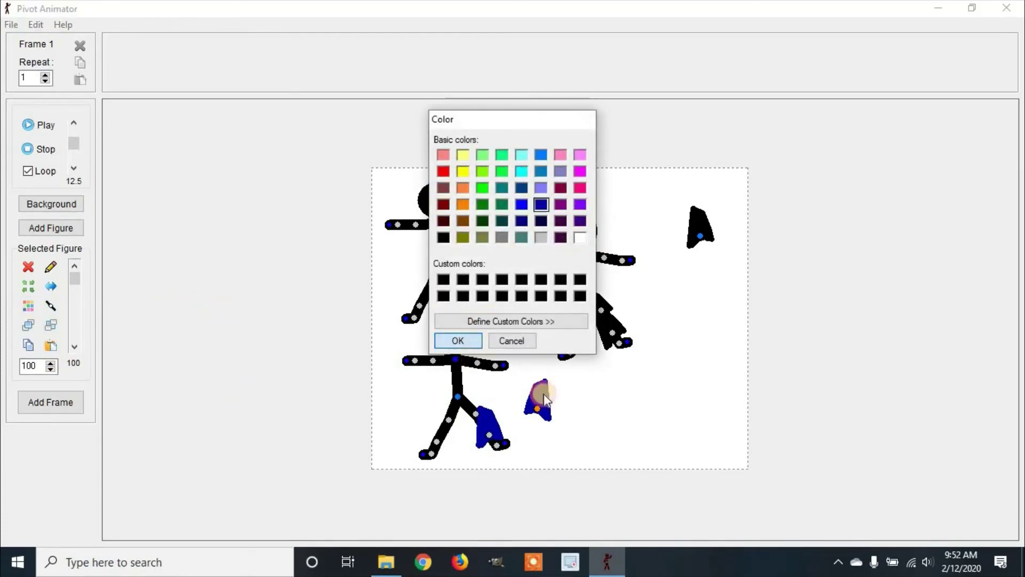
pyautogui.moveTo(536, 408); pyautogui.dragTo(438, 443)
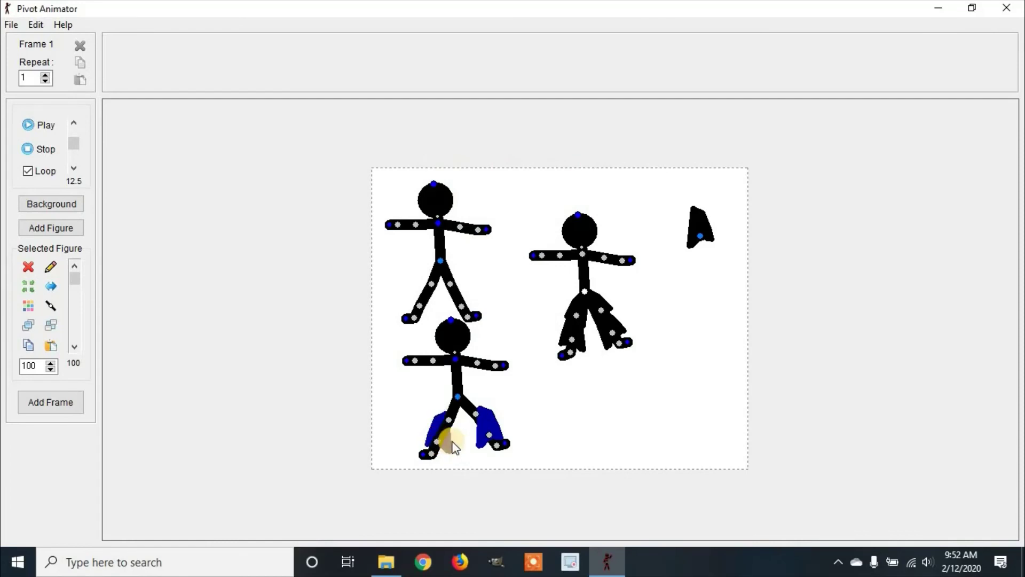
pyautogui.click(28, 326)
pyautogui.moveTo(444, 444); pyautogui.dragTo(386, 425)
pyautogui.click(51, 305)
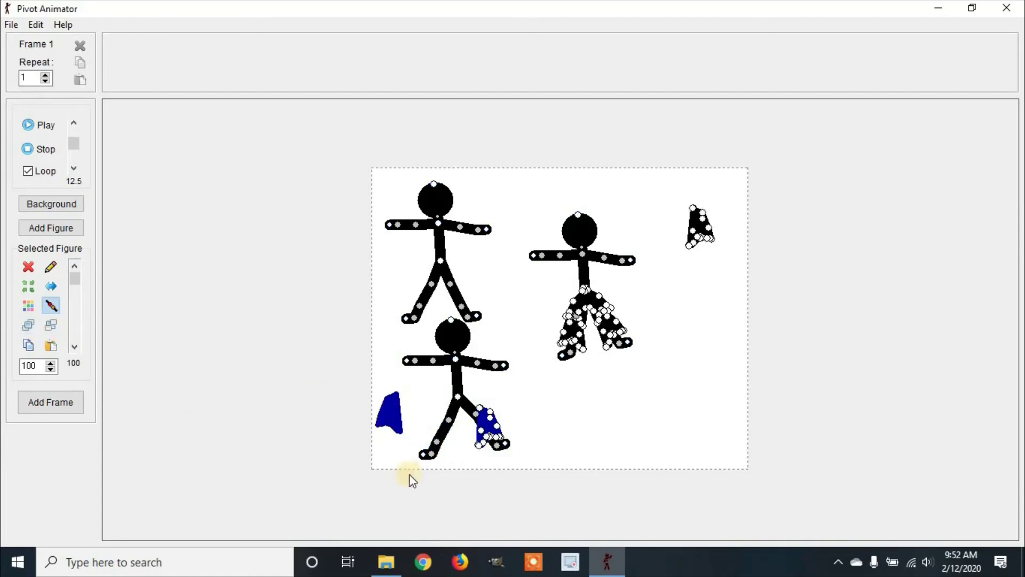
pyautogui.click(433, 436)
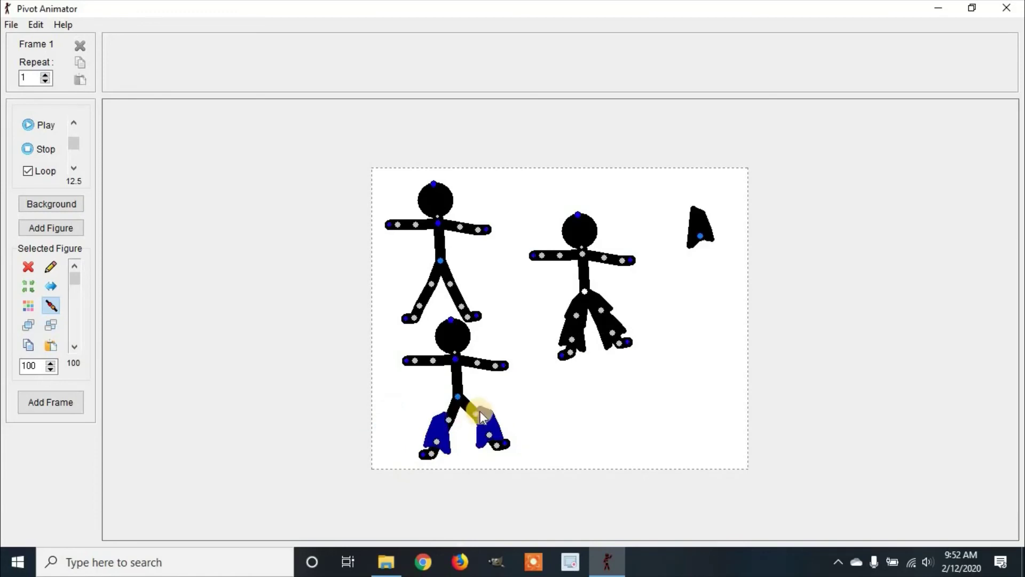
# Bend both legs of the copied figure into a crouching pose with the knees raised outward
pyautogui.moveTo(480, 418); pyautogui.dragTo(440, 439)
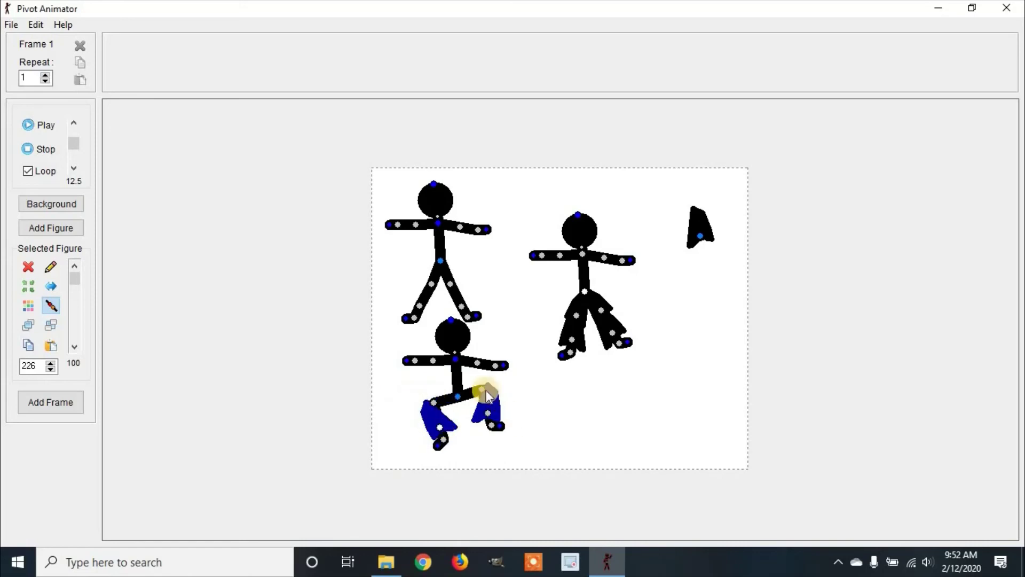
pyautogui.moveTo(482, 396); pyautogui.dragTo(483, 404)
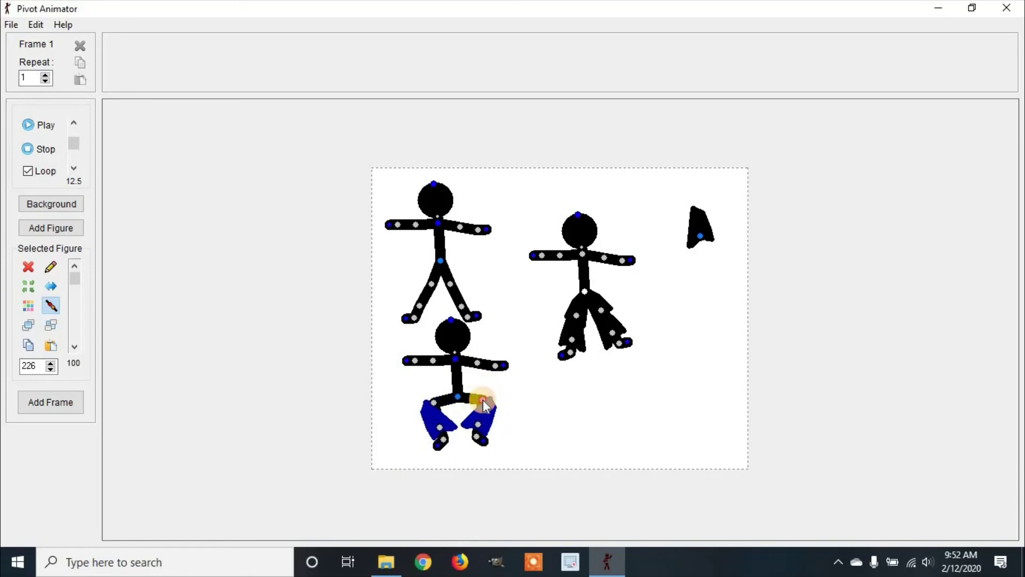